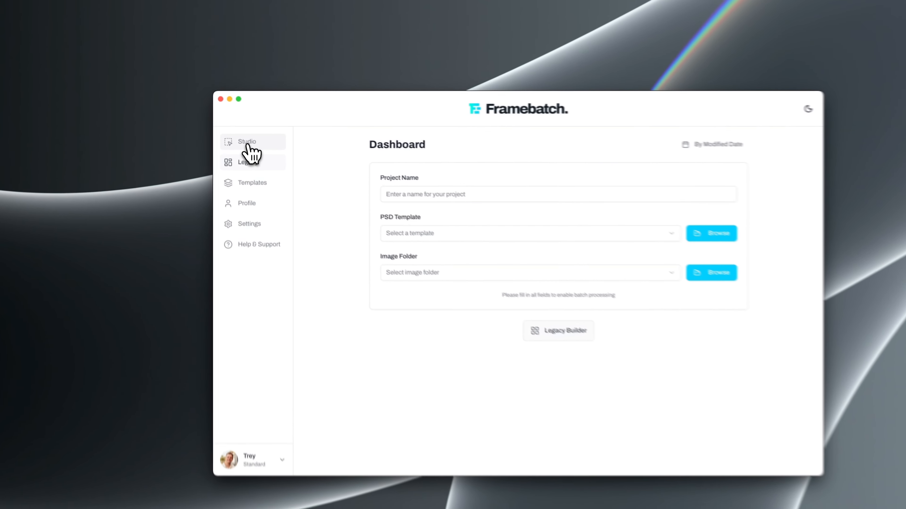
Open Studio and add a single landscape image layout, a staggered three-column layout and an eight-image ring grid
left_click(236, 129)
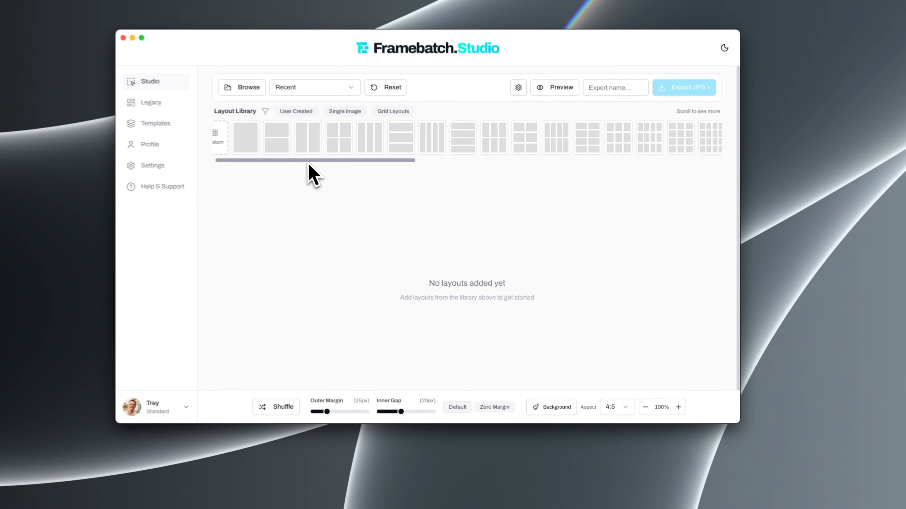
scroll(506, 198, "right", 10)
left_click(347, 178)
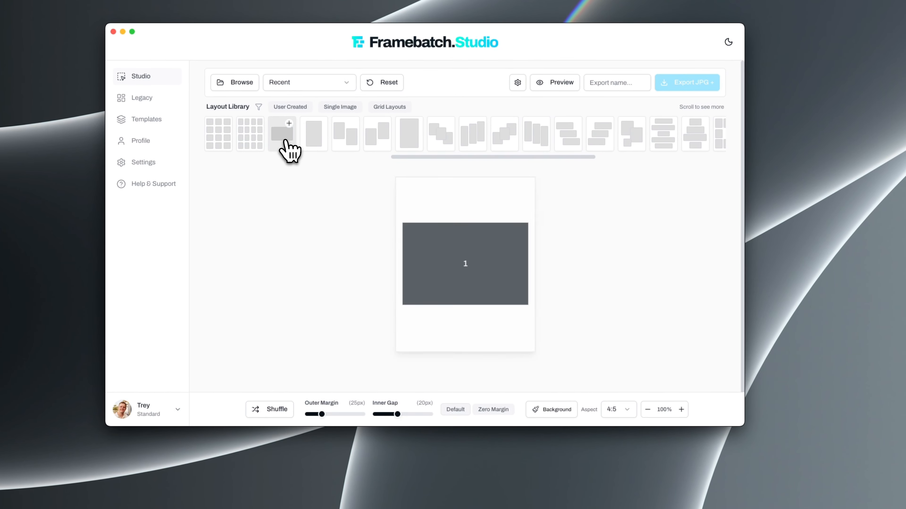
left_click(470, 146)
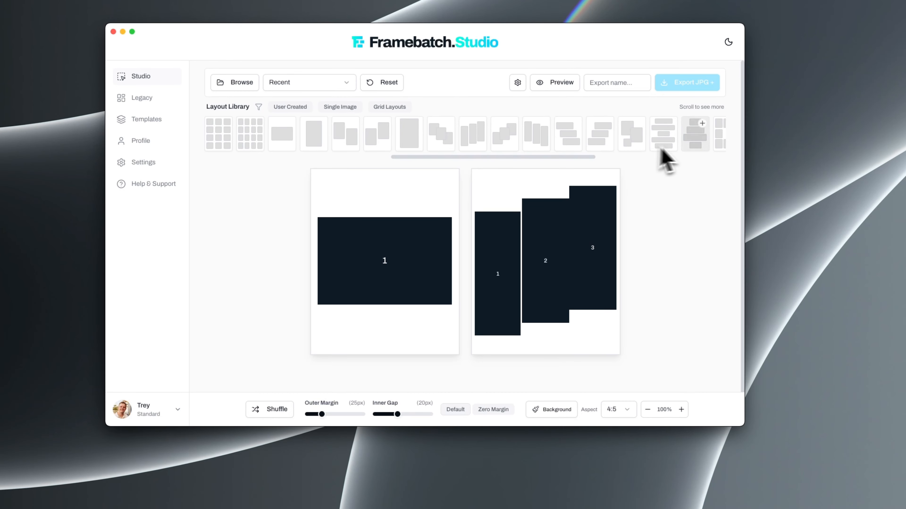
left_click_drag(578, 162, 681, 165)
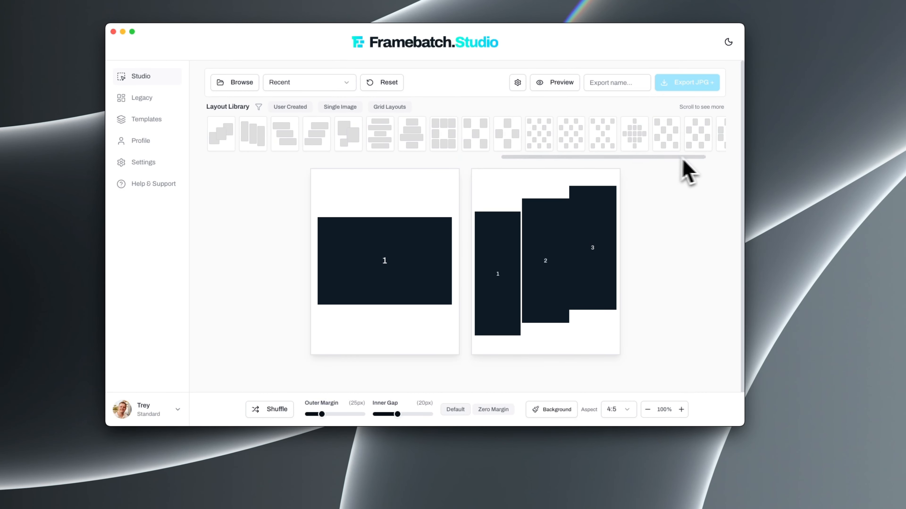
left_click(445, 143)
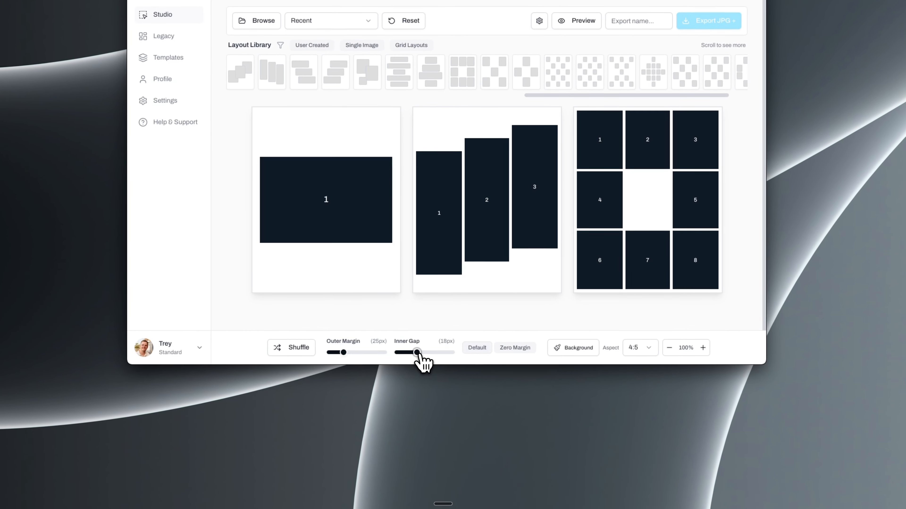
Try a 24 px inner gap and zero margins on the layouts, and apply the default margin preset
left_click_drag(433, 389, 436, 389)
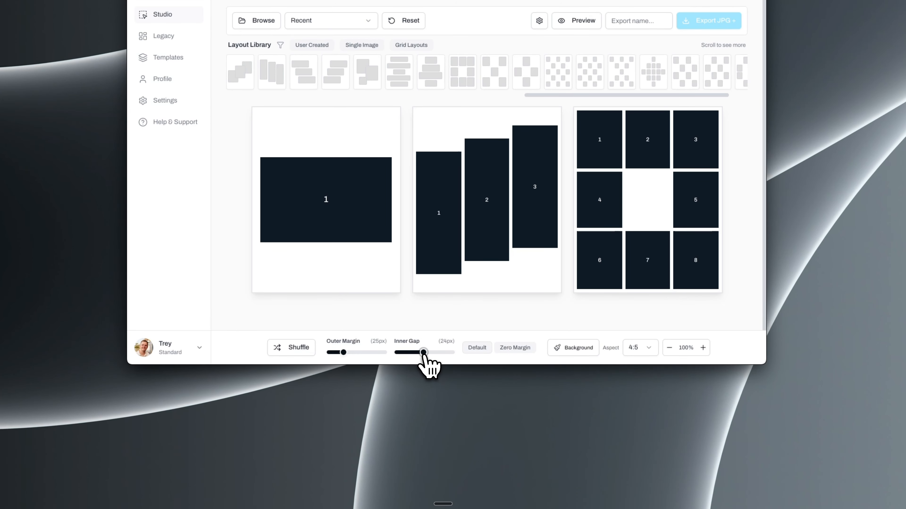
left_click(474, 351)
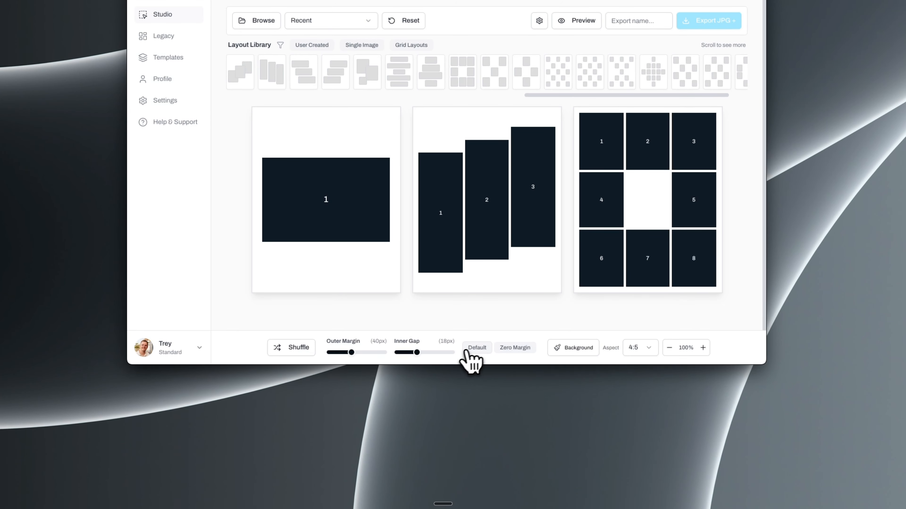
left_click(496, 351)
left_click(484, 348)
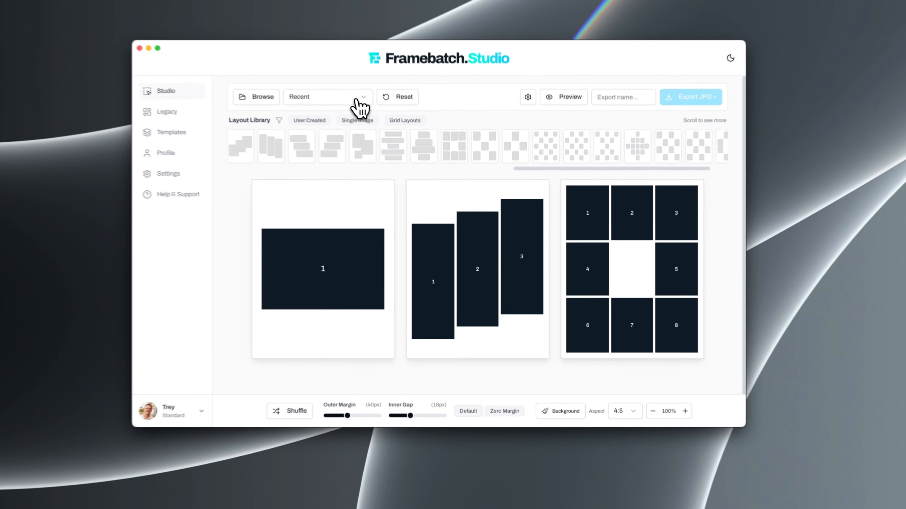
Fill the layouts with photos from the recent 2025 engagement photo folder
left_click(389, 134)
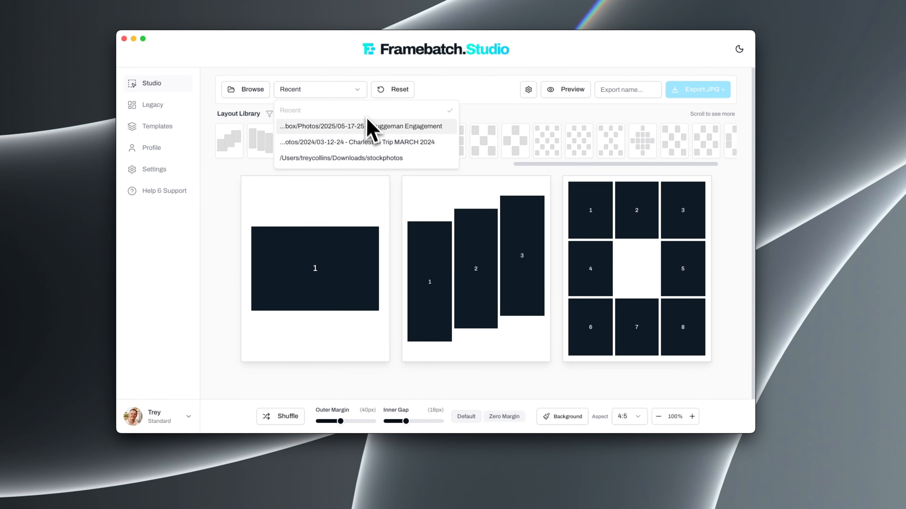
left_click(368, 131)
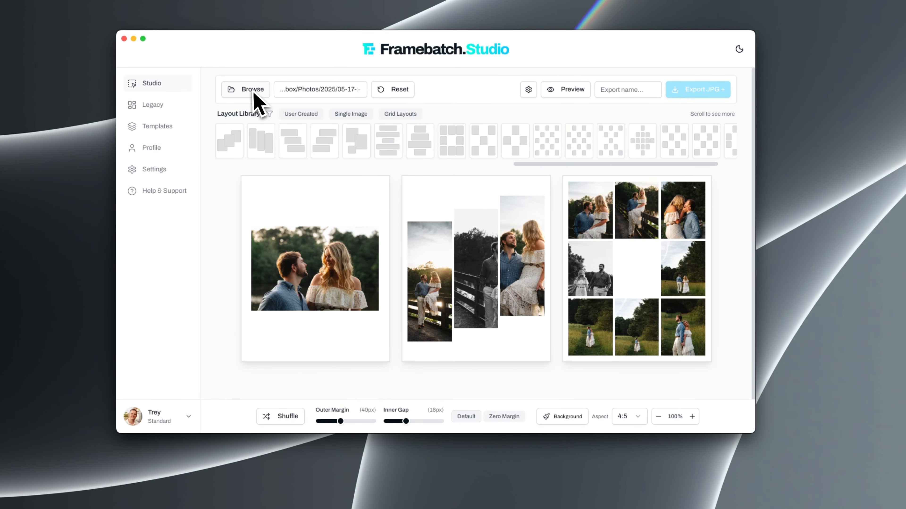
Reframe the middle photo of the staggered layout by shifting it horizontally to bring the couple into view
mouse_move(479, 285)
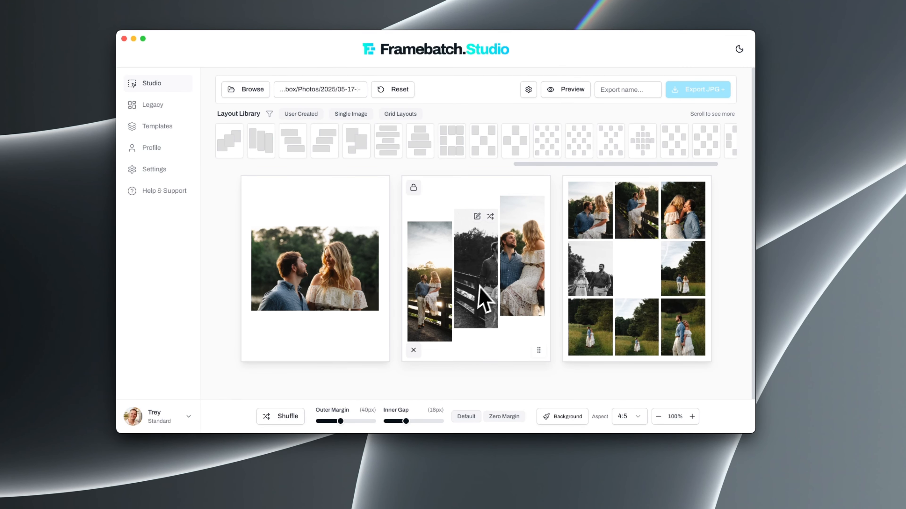
left_click(477, 217)
left_click_drag(485, 257, 454, 255)
left_click(477, 216)
Randomly replace the rightmost photo of the staggered layout, and shuffle the photos across all layouts several times
mouse_move(534, 216)
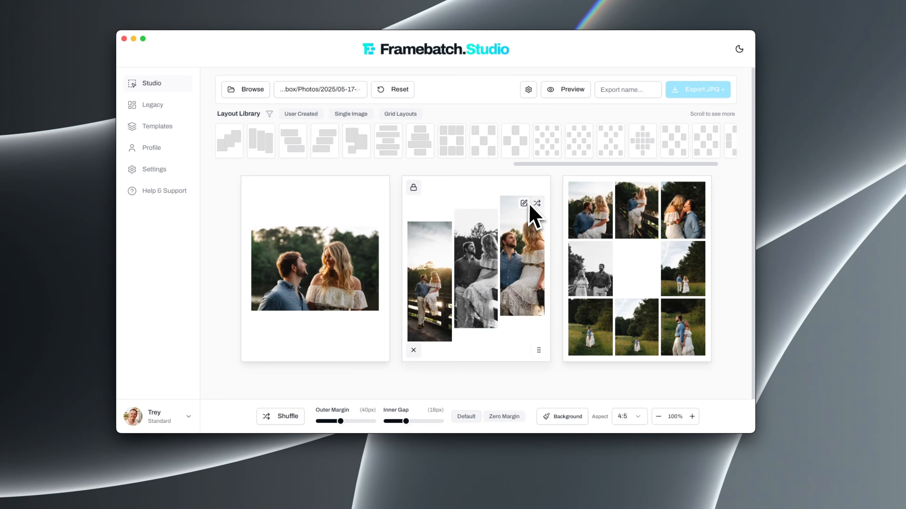
left_click(538, 203)
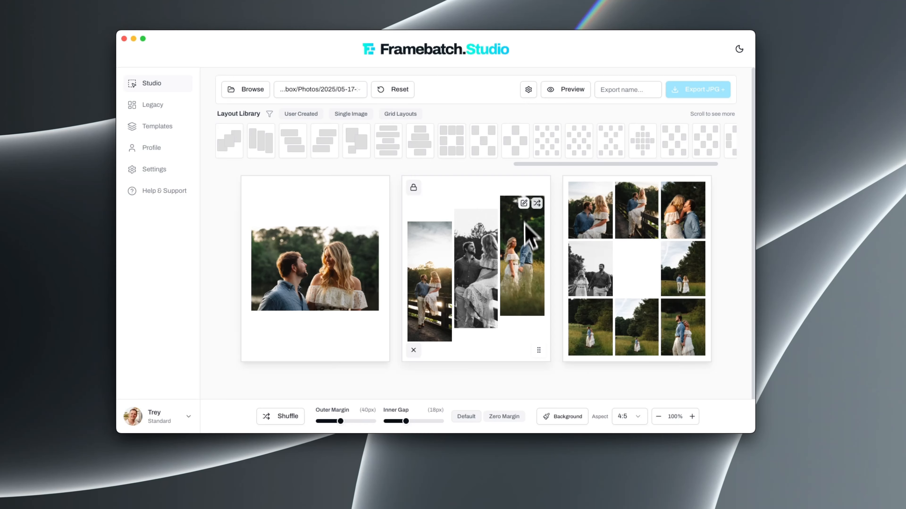
left_click(283, 418)
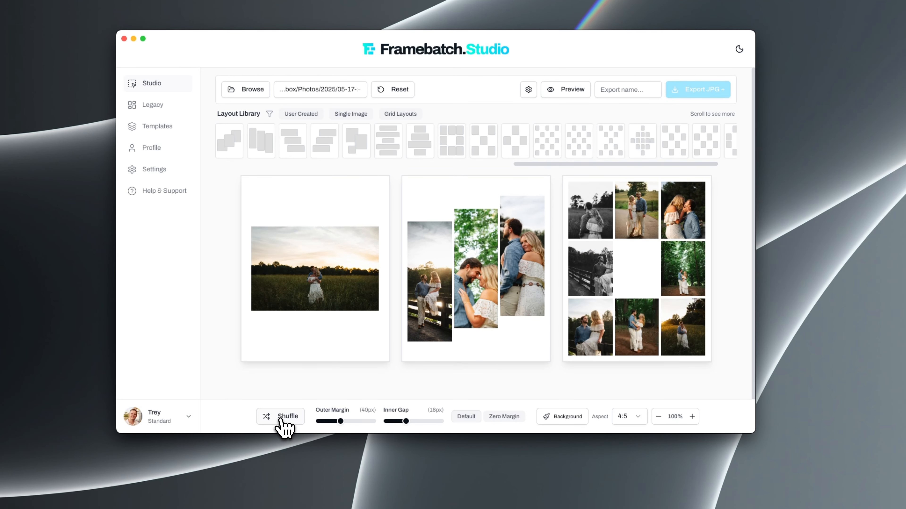
left_click(281, 421)
left_click(281, 422)
left_click(282, 422)
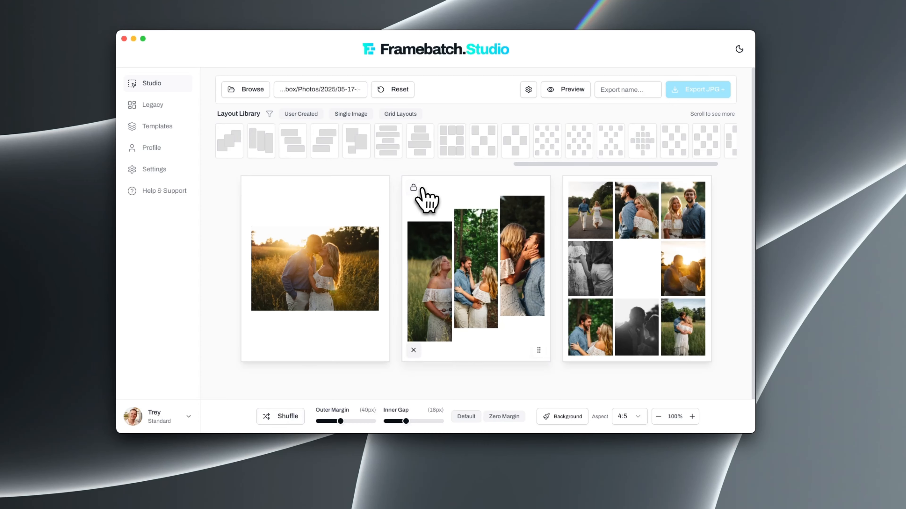
Lock the staggered layout, shuffle the photos in the other layouts, and unlock it
left_click(414, 188)
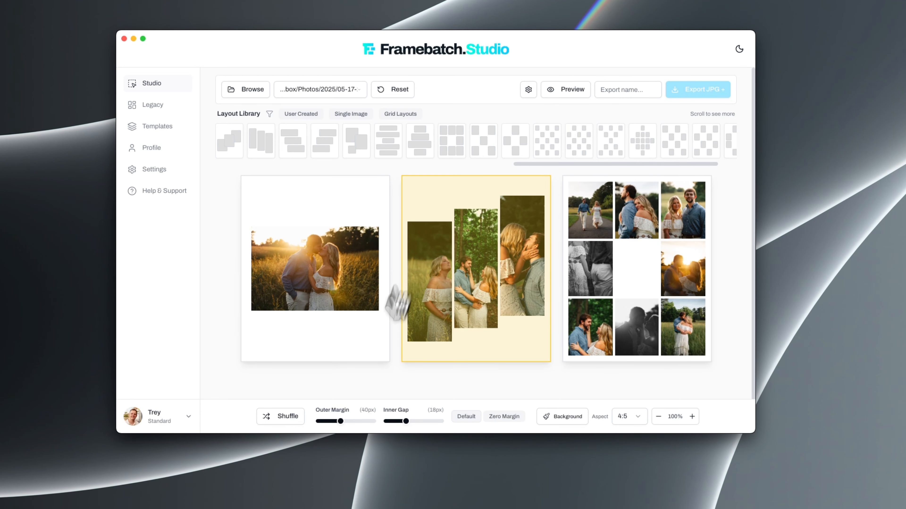
left_click(291, 419)
left_click(290, 419)
left_click(291, 420)
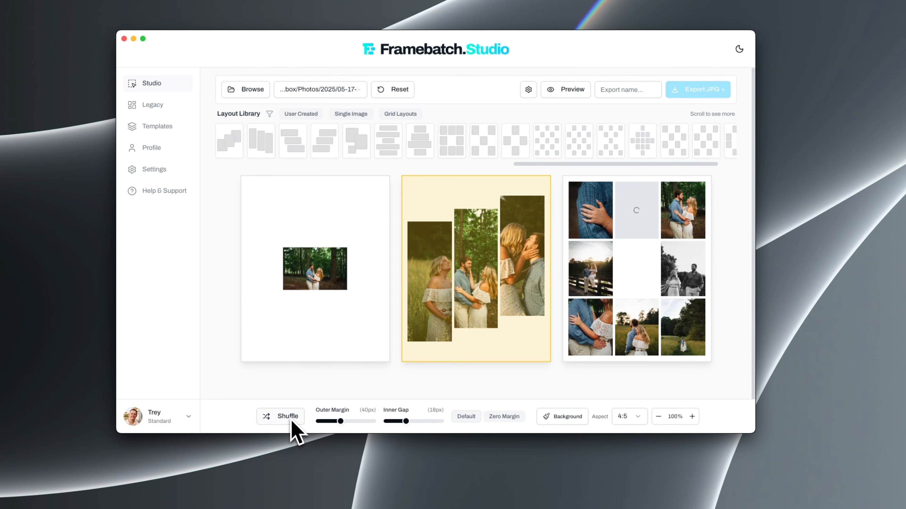
left_click(414, 188)
Move the staggered layout to the last position and swap the single-image layout's photo with the grid's middle-right photo
left_click_drag(540, 350, 682, 352)
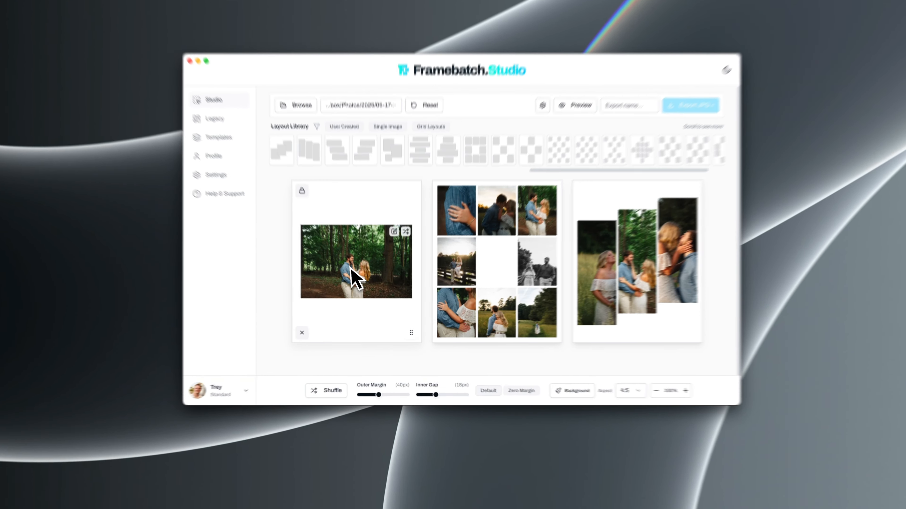
left_click_drag(357, 278, 512, 285)
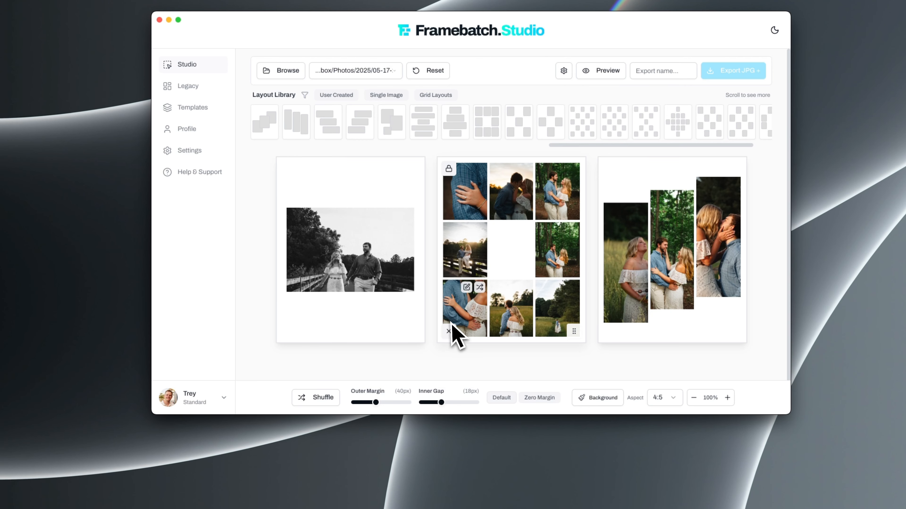
Zoom in on the black-and-white photo in the single-image layout and reposition it so the couple fills the frame
left_click(394, 215)
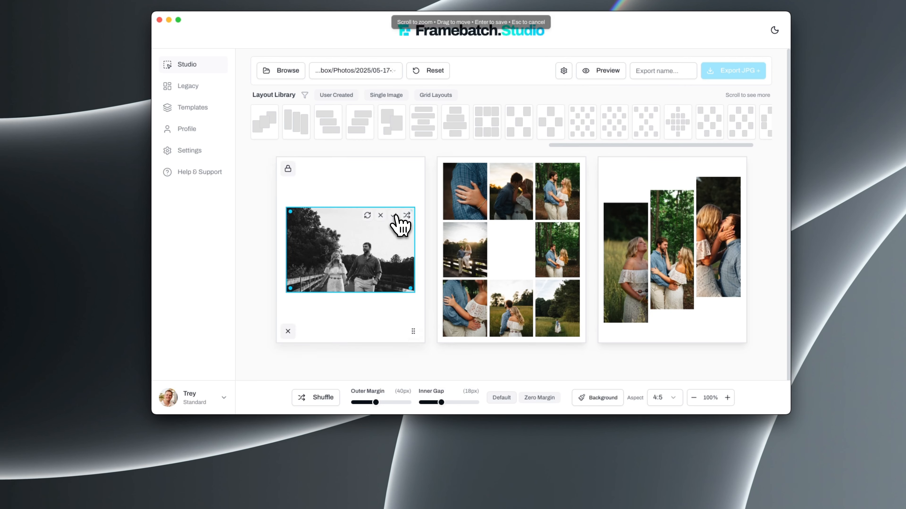
scroll(361, 265, "up", 2)
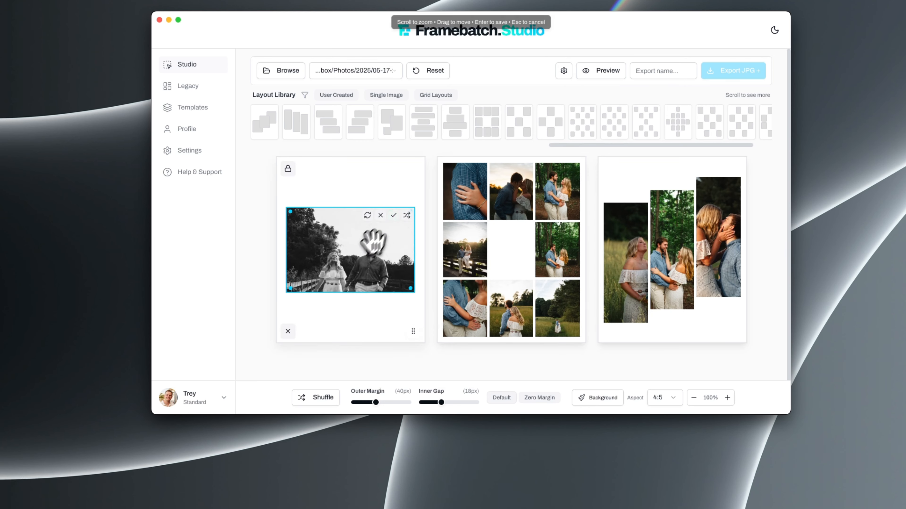
scroll(358, 255, "up", 5)
left_click_drag(366, 269, 365, 253)
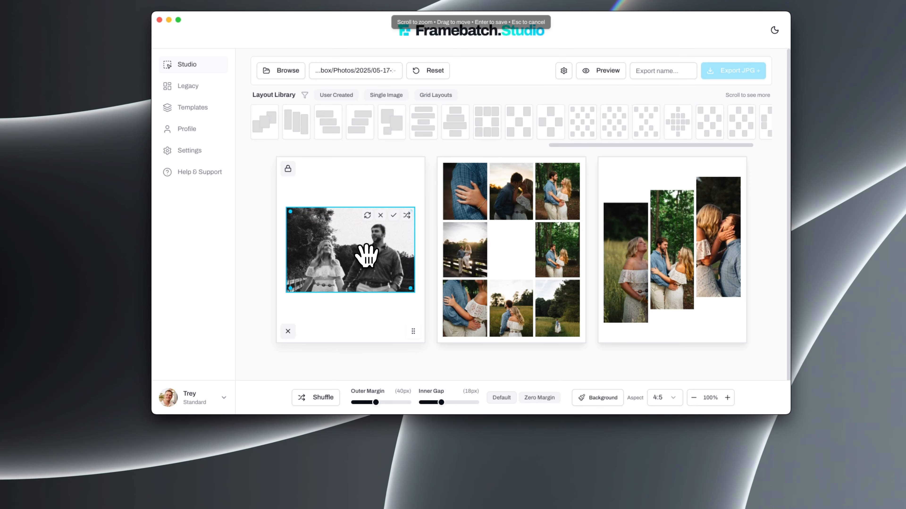
mouse_move(367, 256)
left_mouse_down()
mouse_move(368, 247)
mouse_move(394, 256)
mouse_move(367, 251)
left_mouse_up()
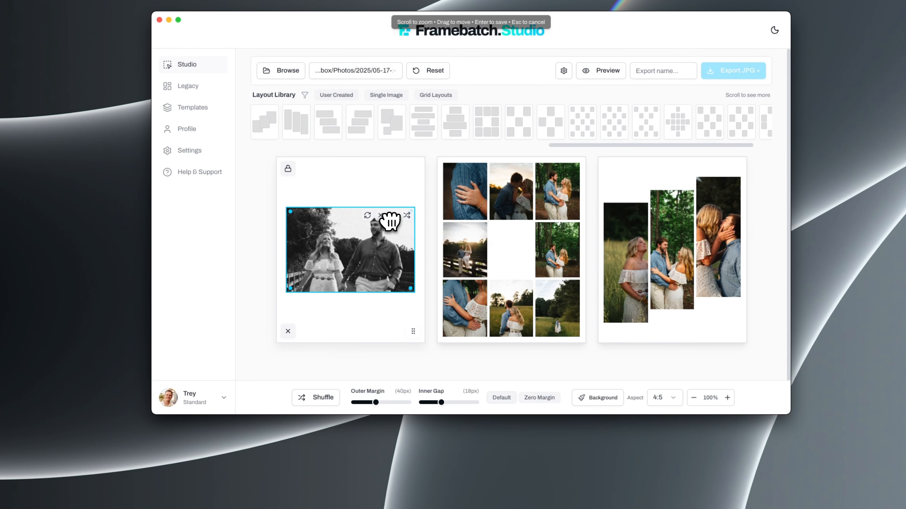
key("Return")
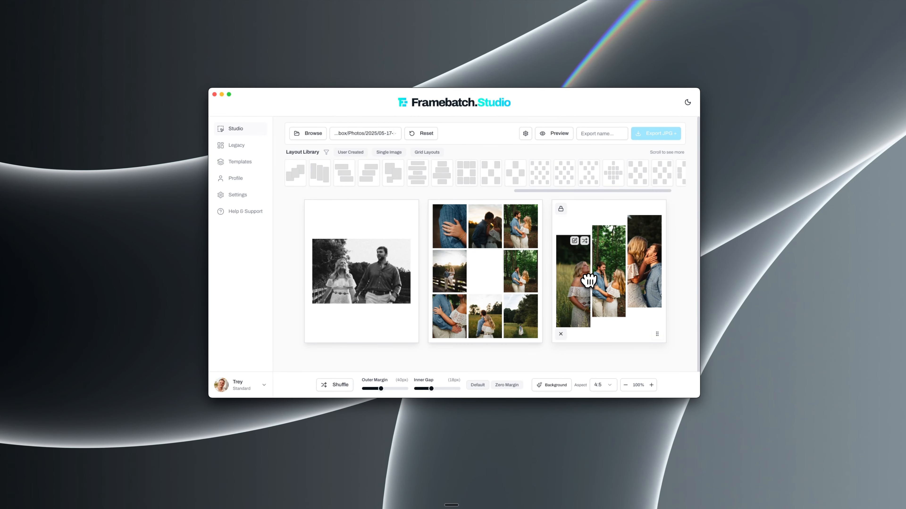
Shift the leftmost photo of the staggered layout horizontally so both people are in frame
double_click(577, 252)
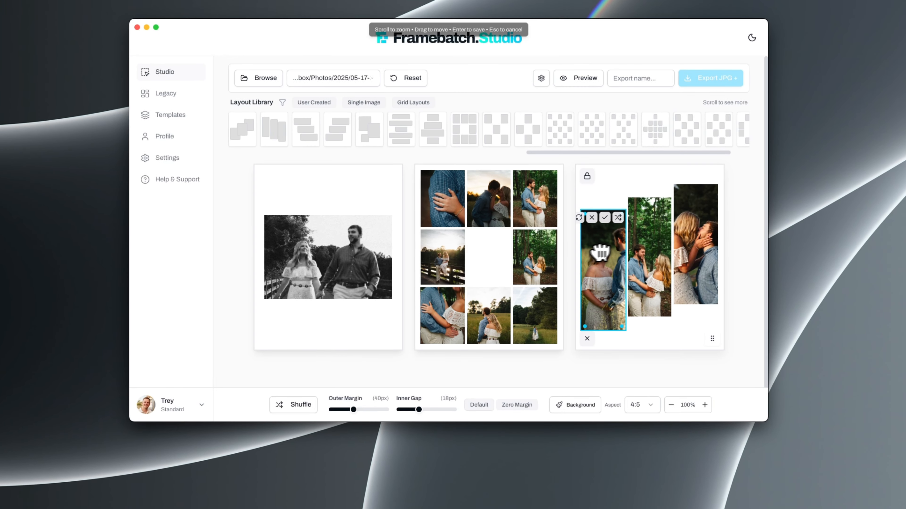
left_click_drag(601, 254, 581, 252)
key("Return")
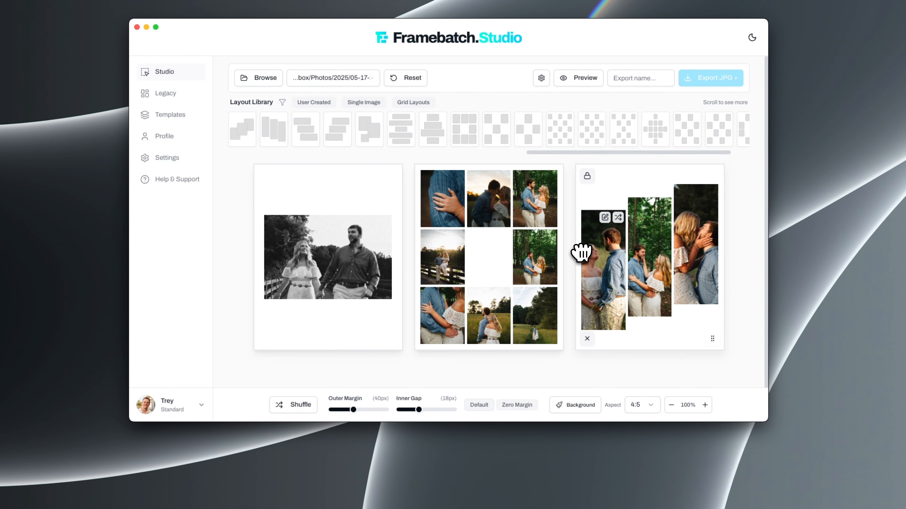
Lock the single-image and grid layouts, shuffle the staggered layout's photos, and unlock both layouts
left_click(266, 176)
left_click(427, 176)
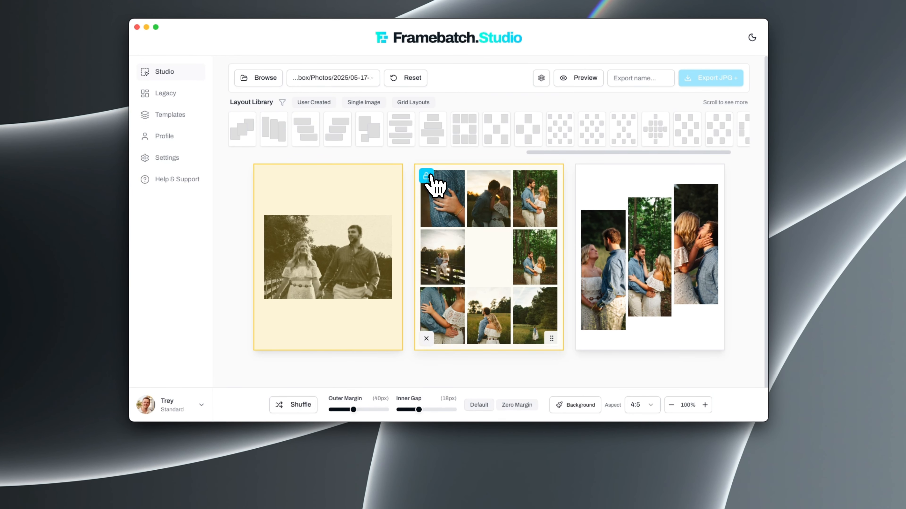
left_click(287, 407)
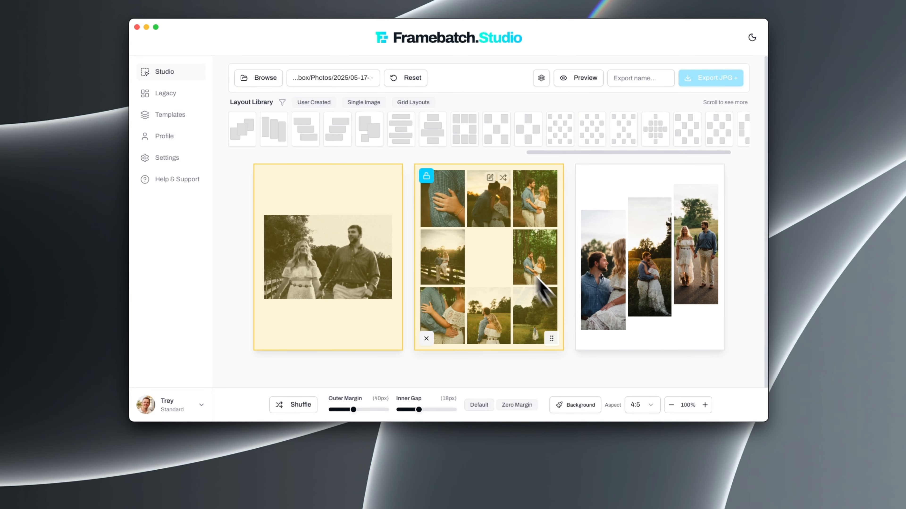
left_click(426, 176)
left_click(265, 176)
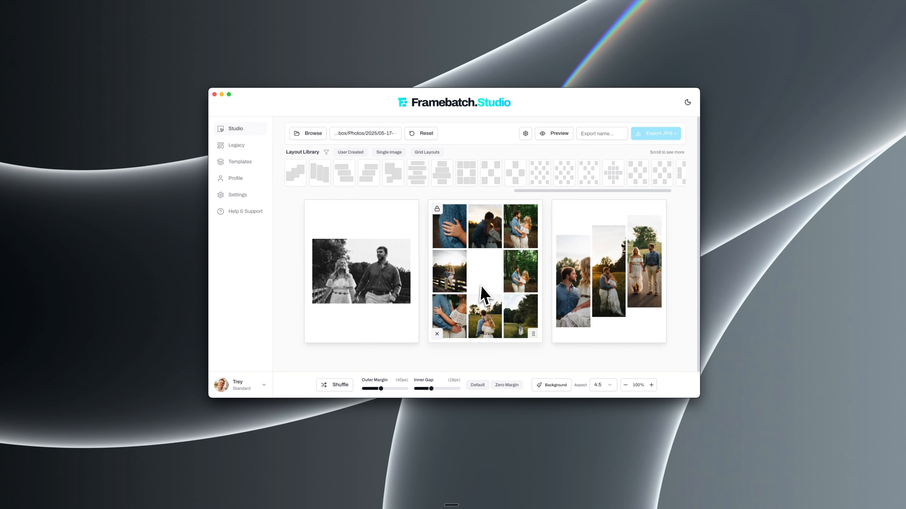
Add five more layouts from the library after the first three, ending with the five-image checkerboard
scroll(482, 293, "down", 2)
scroll(462, 295, "up", 2)
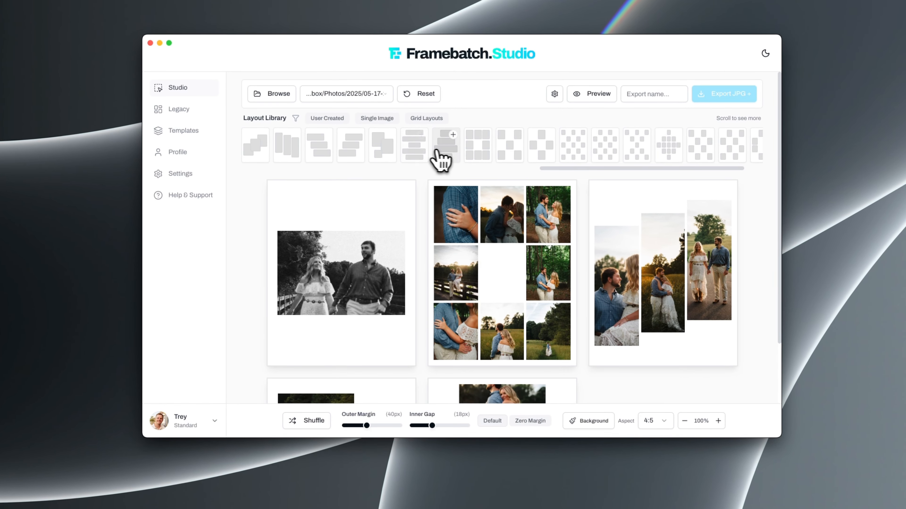
mouse_move(498, 181)
left_click(519, 157)
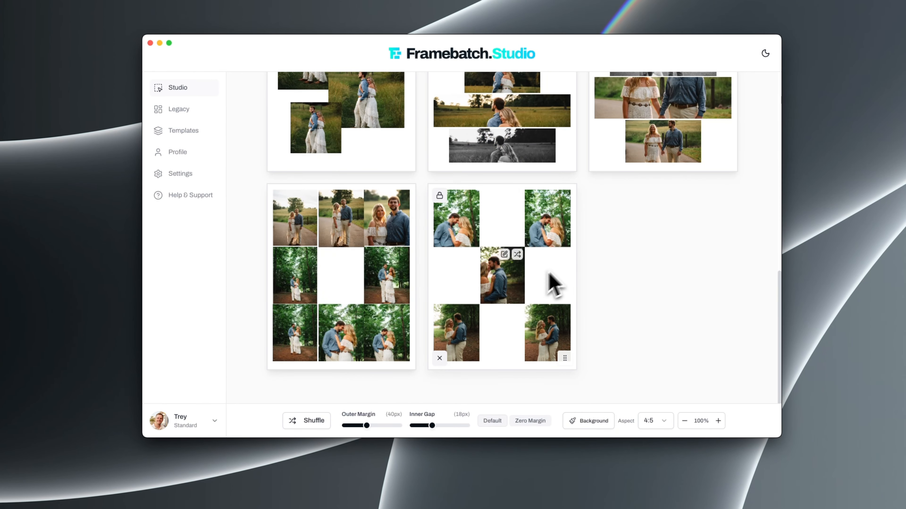
Delete all the extra layouts after the first three
left_click(439, 358)
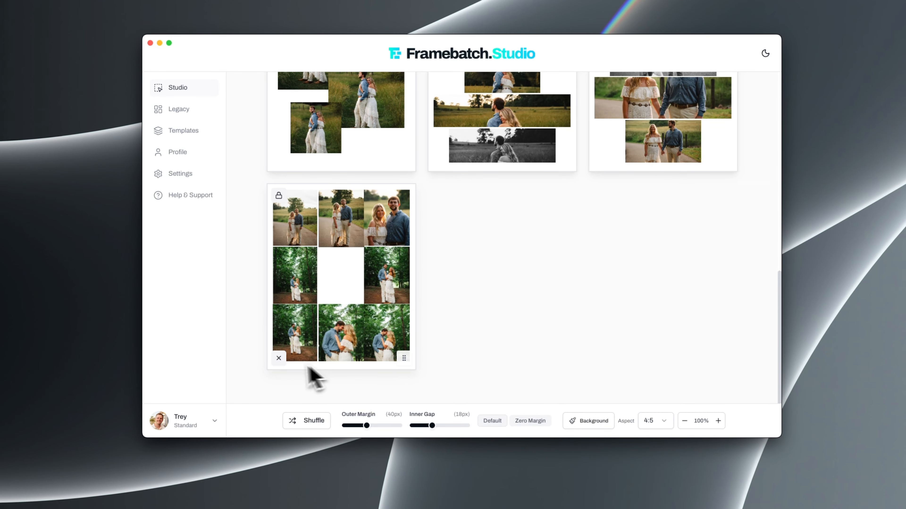
left_click(279, 358)
left_click(279, 358)
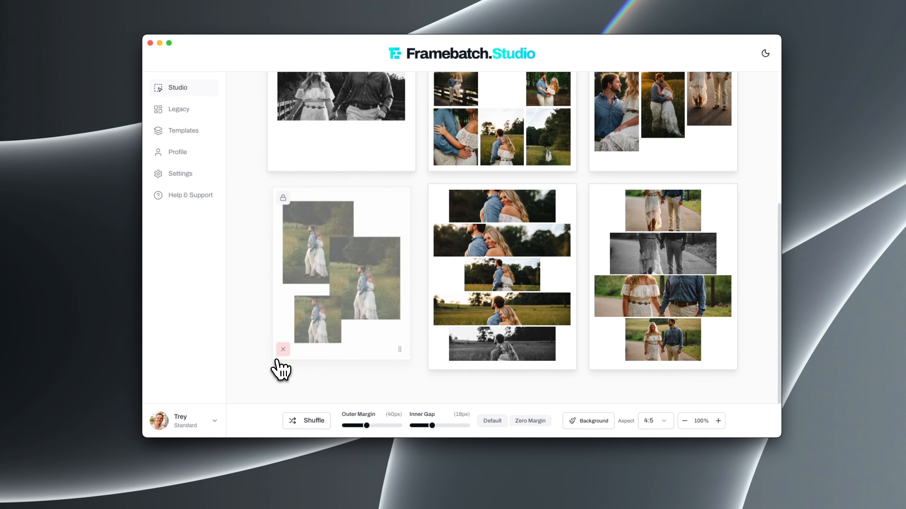
left_click(279, 359)
left_click(280, 359)
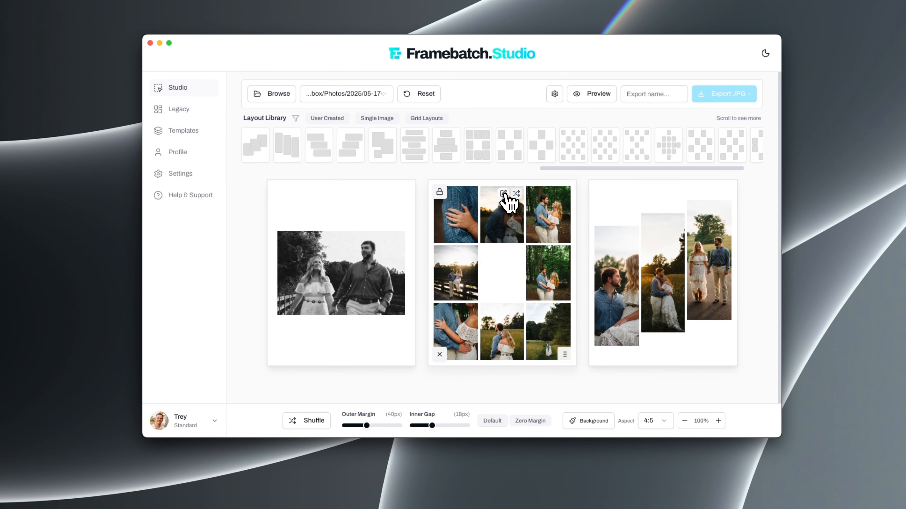
Adjust the framing of the top-middle and bottom-right photos in the checkerboard grid layout
left_click(504, 193)
key("Return")
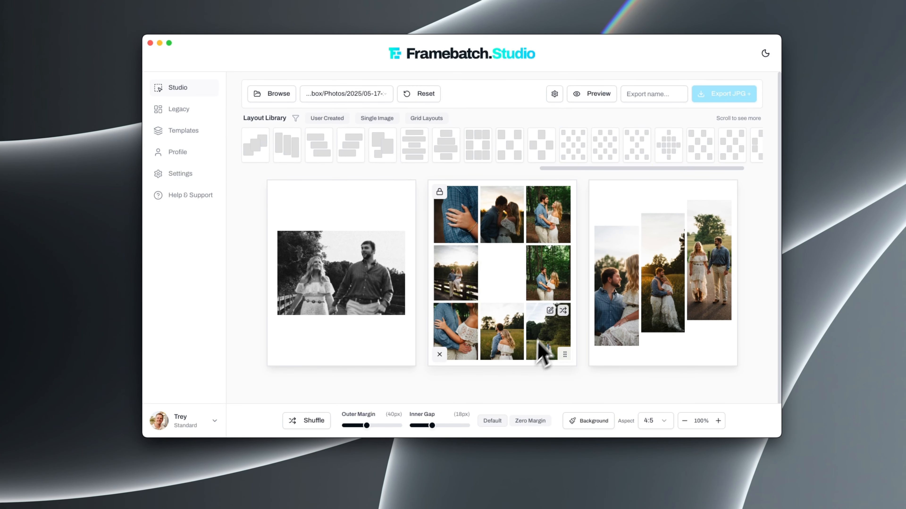
left_click(553, 323)
left_click_drag(552, 337, 548, 320)
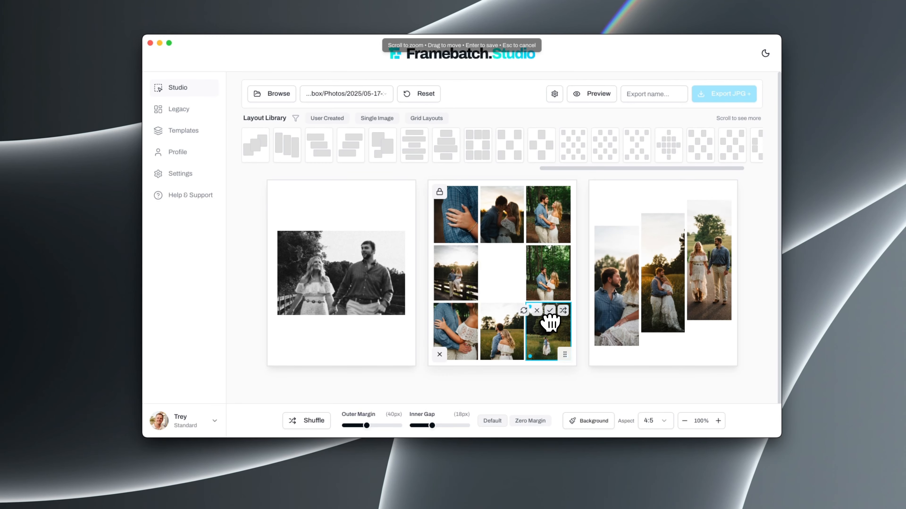
key("Return")
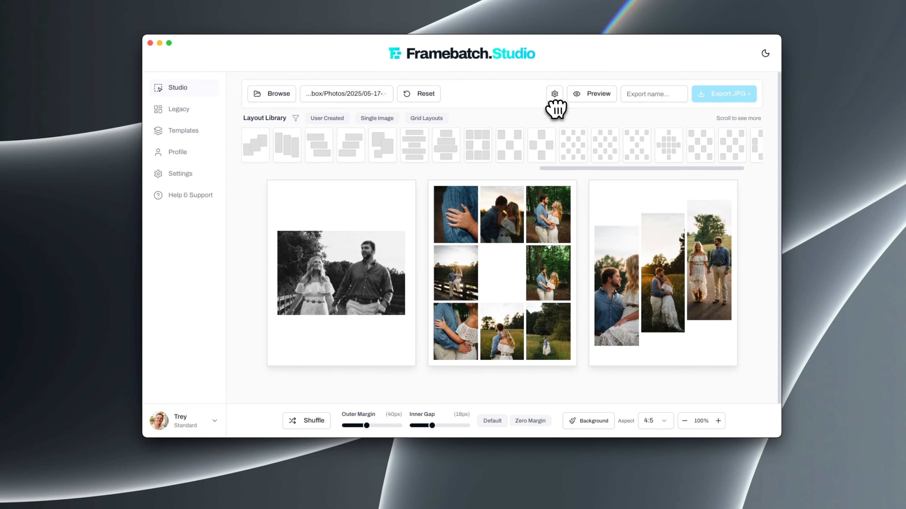
Preview the three layouts as a social media post, paging through to the last one and back
left_click(595, 95)
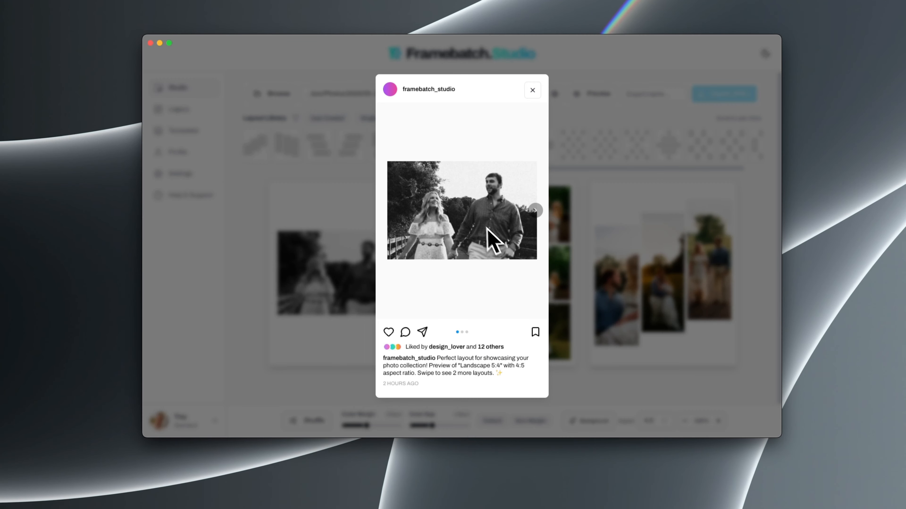
left_click(536, 210)
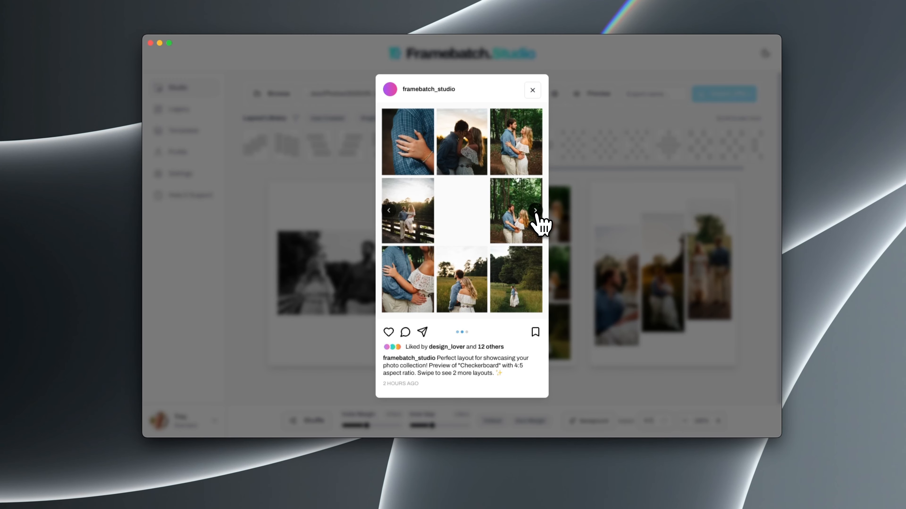
left_click(536, 210)
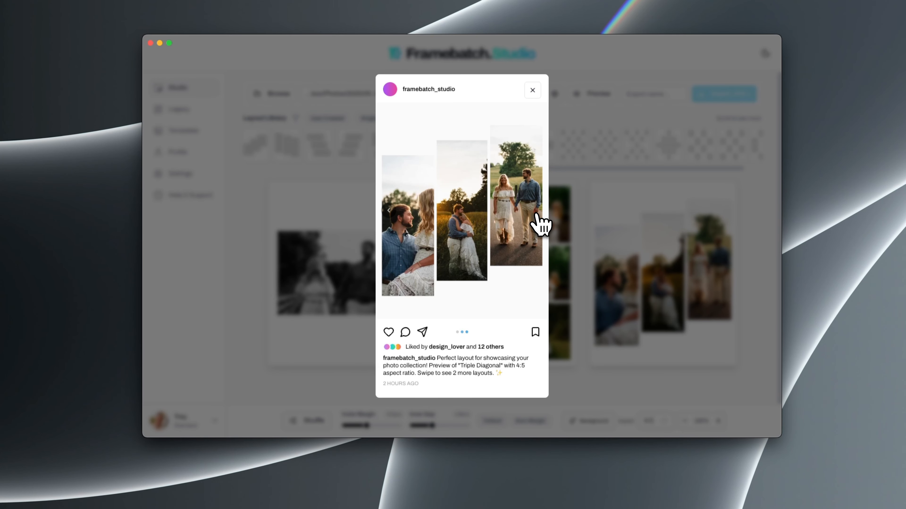
left_click(390, 212)
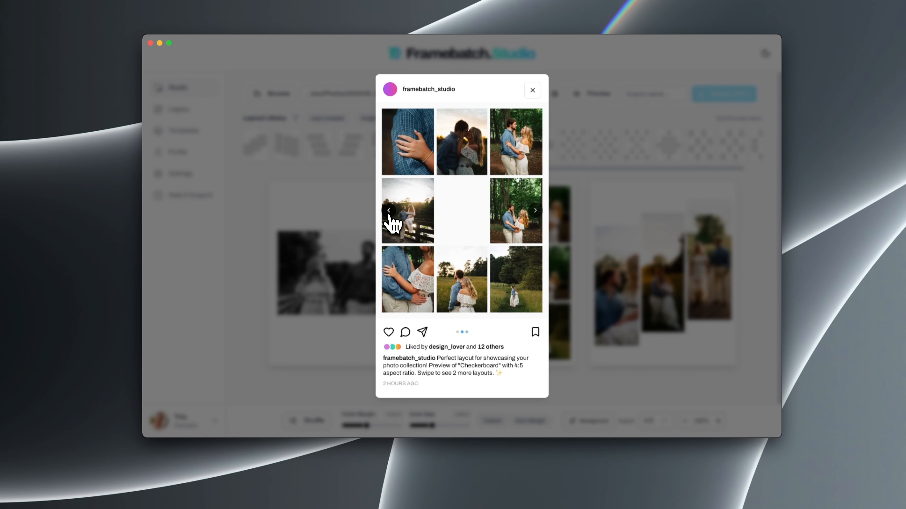
left_click(390, 212)
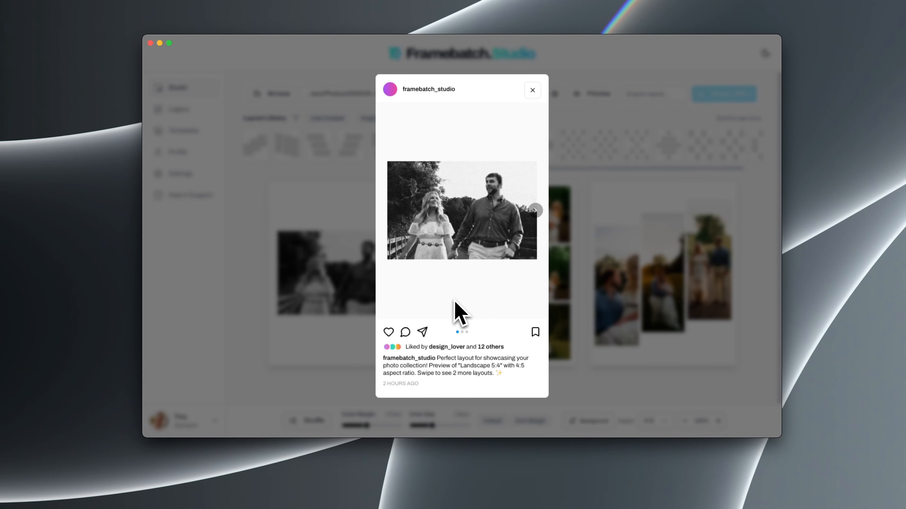
left_click(533, 90)
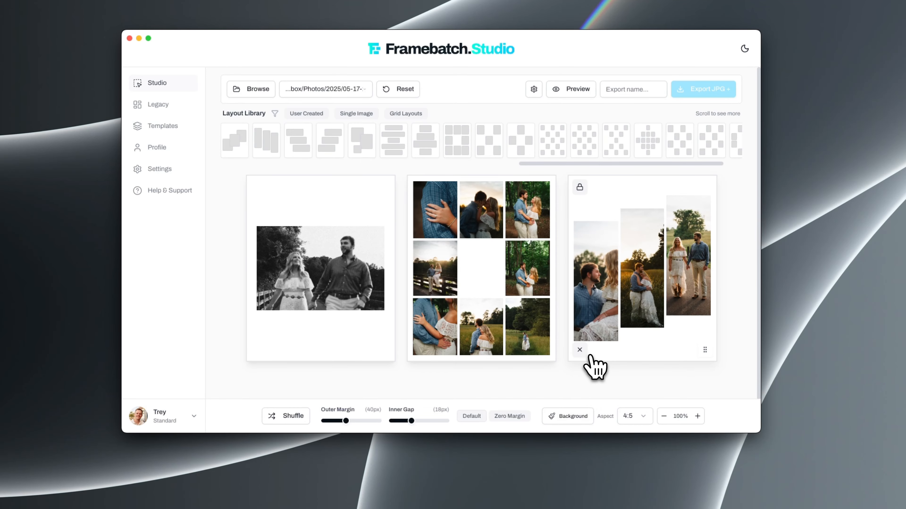
Apply the background color #A93232 to the layouts and page through them in the post preview
left_click(571, 417)
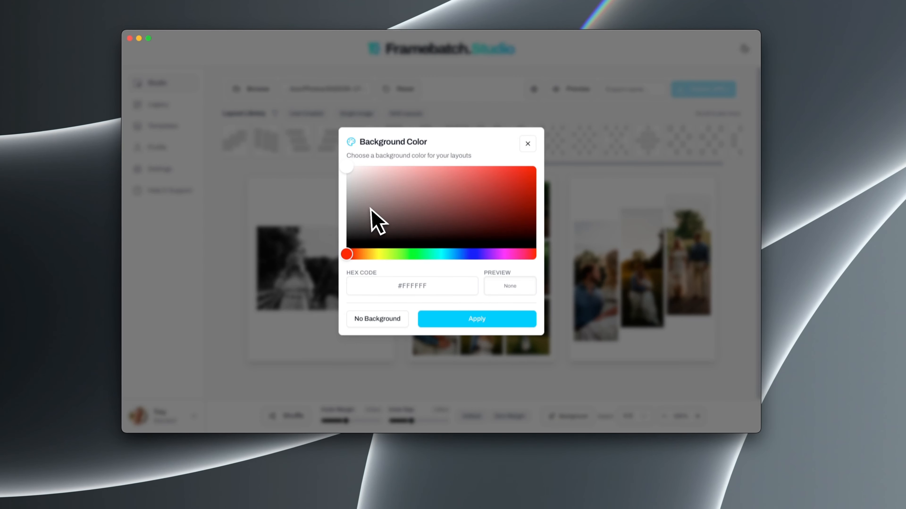
left_click_drag(370, 209, 481, 192)
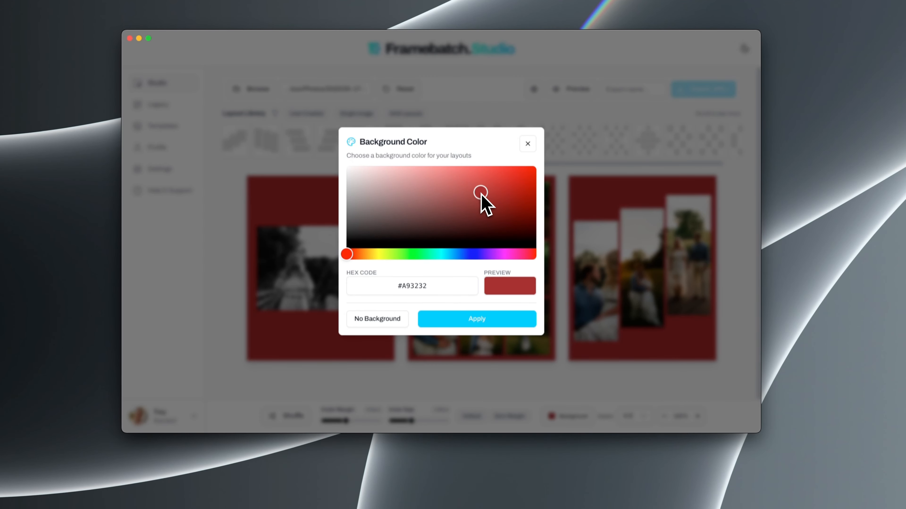
left_click(472, 321)
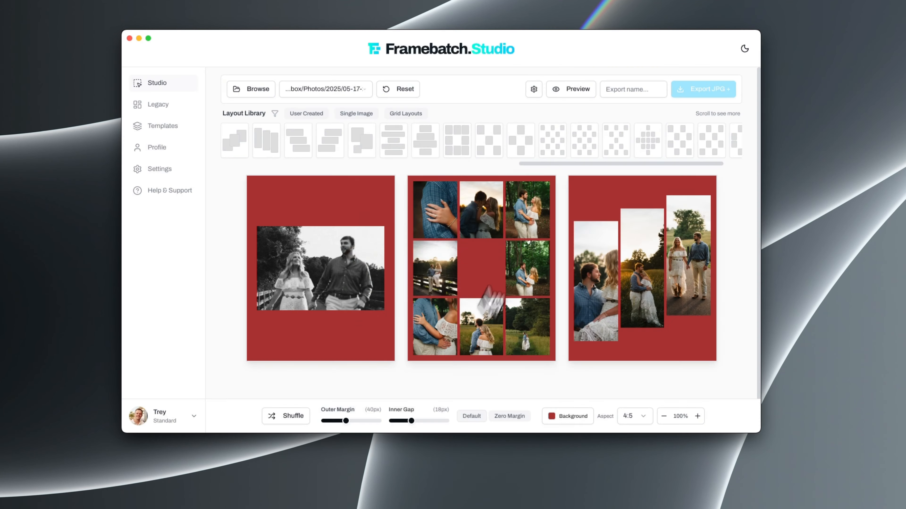
left_click(571, 90)
left_click(515, 205)
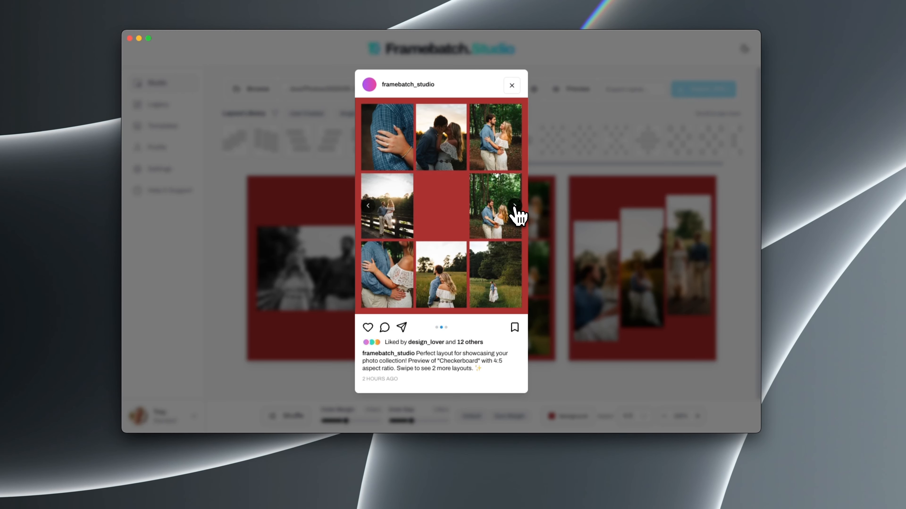
left_click(514, 206)
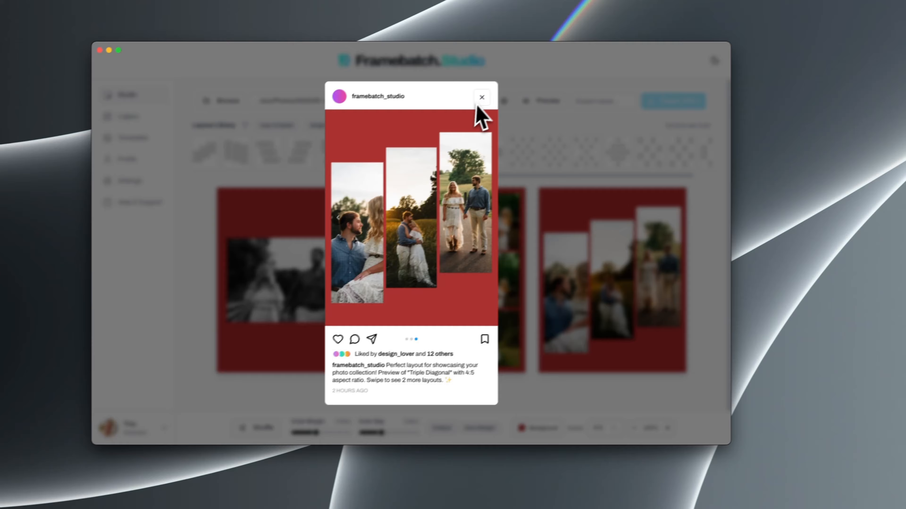
left_click(511, 86)
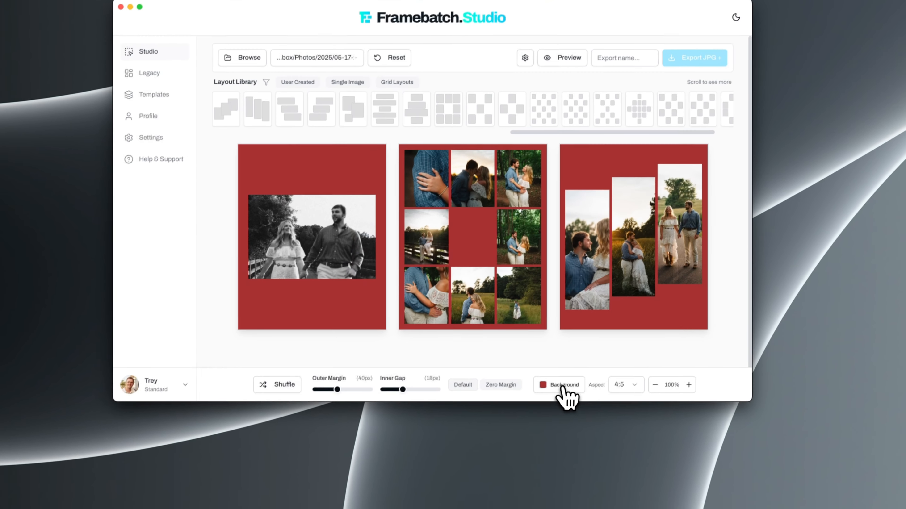
Remove the red background color from the layouts
left_click(564, 386)
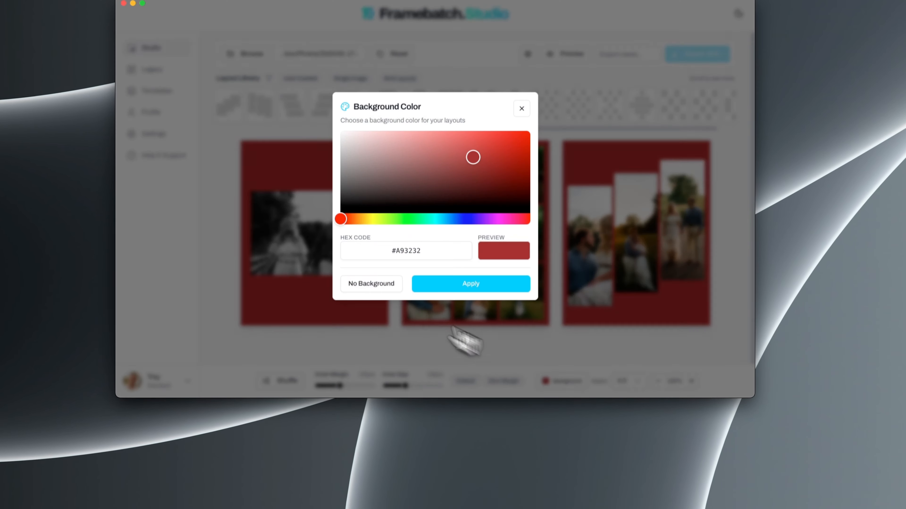
left_click(361, 282)
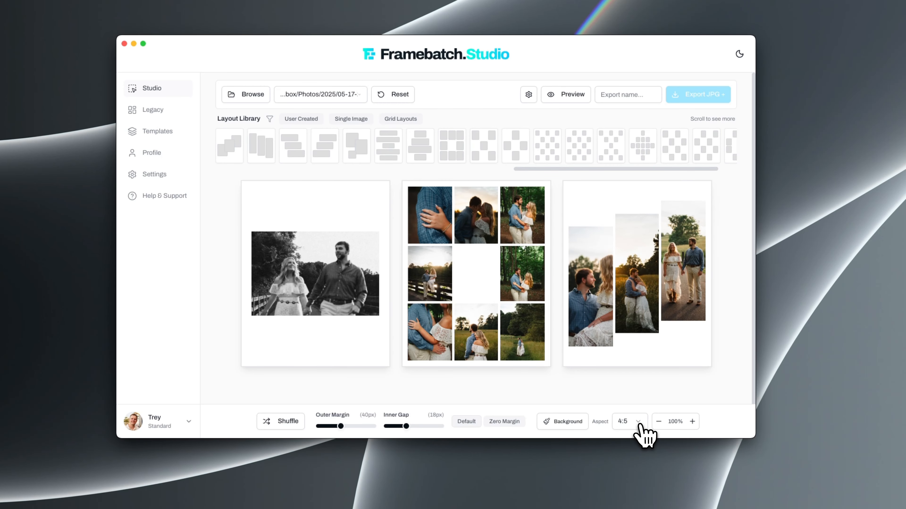
left_click(692, 421)
left_click(659, 421)
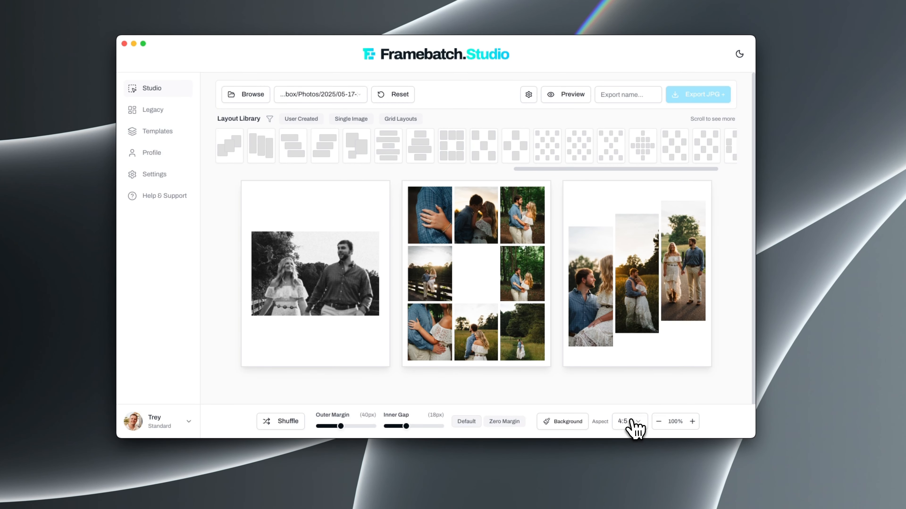
Change the layouts' aspect ratio to 1:1 and page through all three in the preview
left_click(629, 421)
left_click(630, 389)
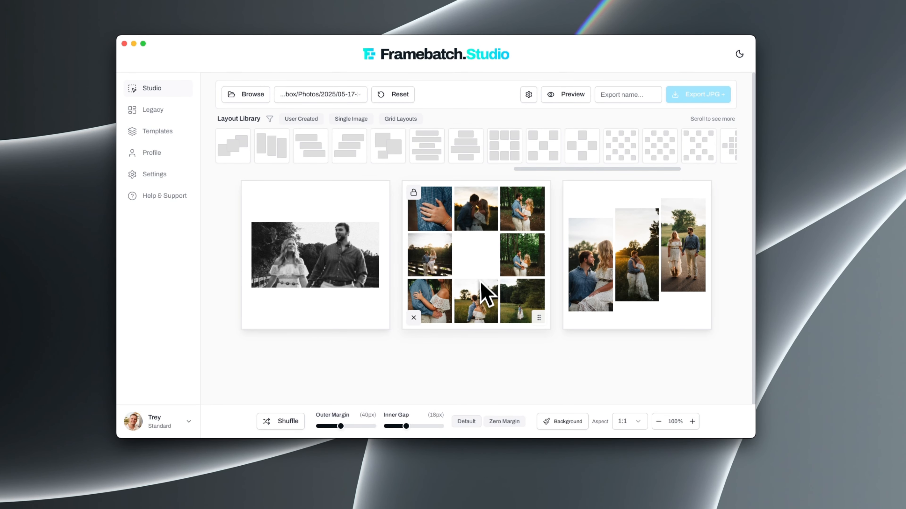
left_click(557, 97)
left_click(511, 211)
left_click(510, 211)
left_click(507, 113)
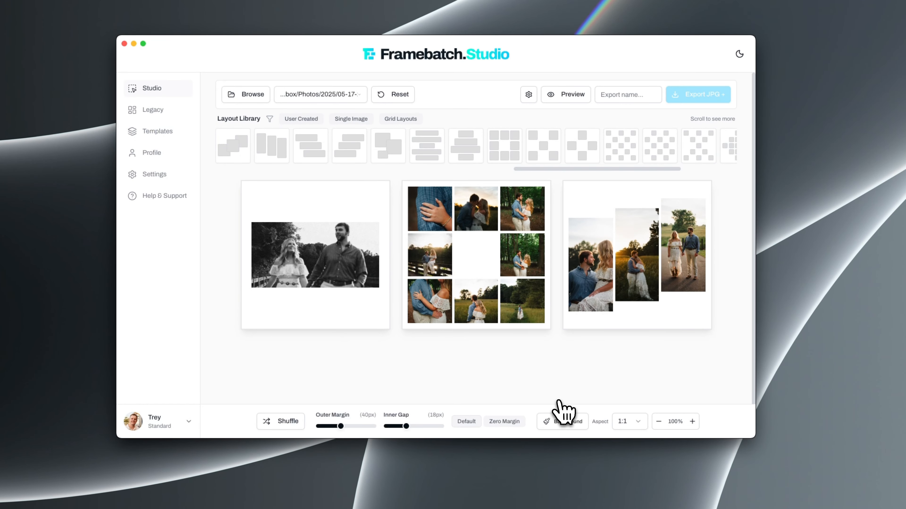
Change the layouts' aspect ratio to 16:9 and page through all three in the preview
left_click(629, 422)
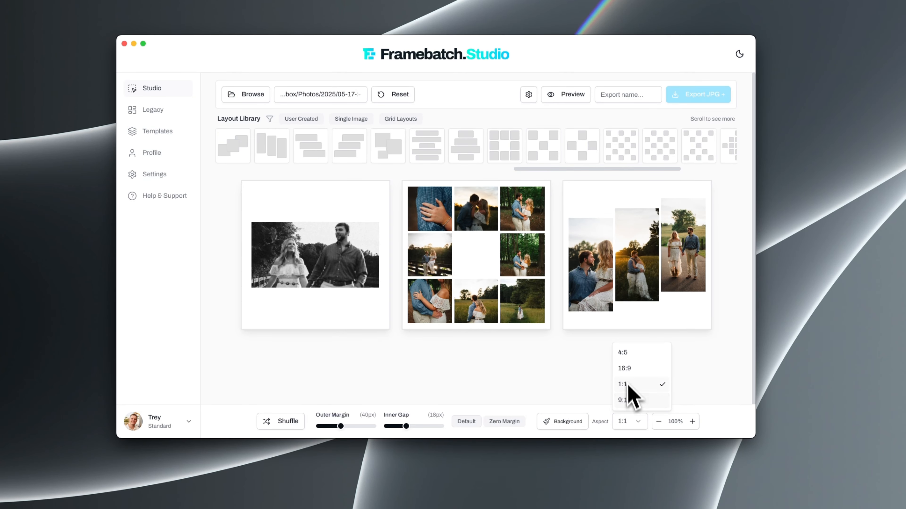
left_click(625, 369)
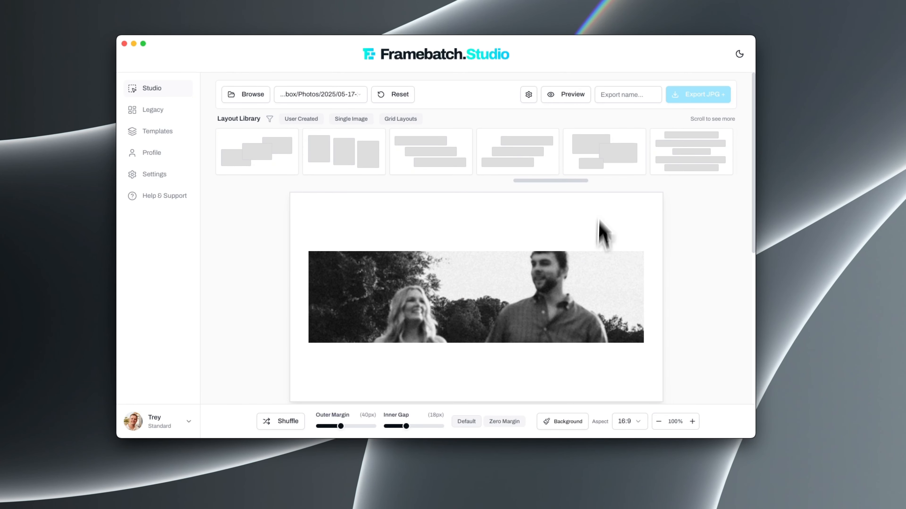
left_click(574, 94)
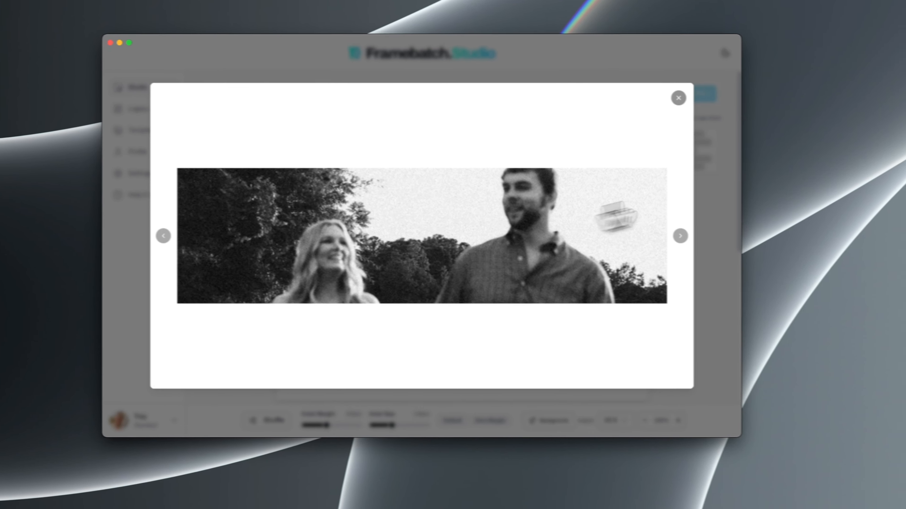
left_click(680, 235)
left_click(663, 235)
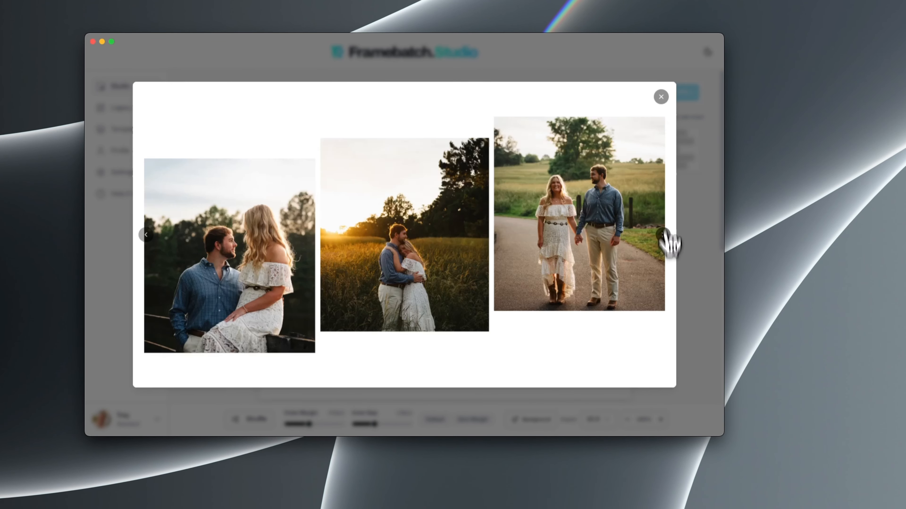
left_click(661, 97)
Change the layouts' aspect ratio to 9:16 and view them in the story preview
left_click(596, 425)
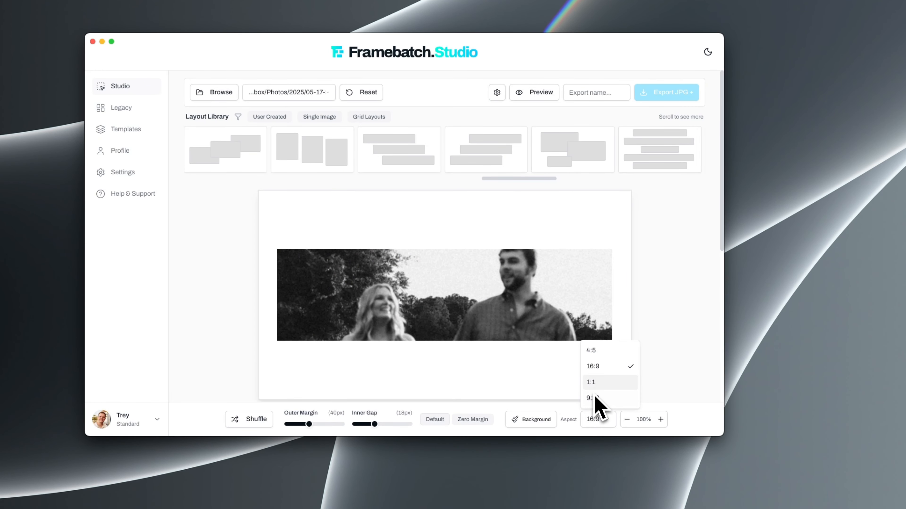
left_click(598, 401)
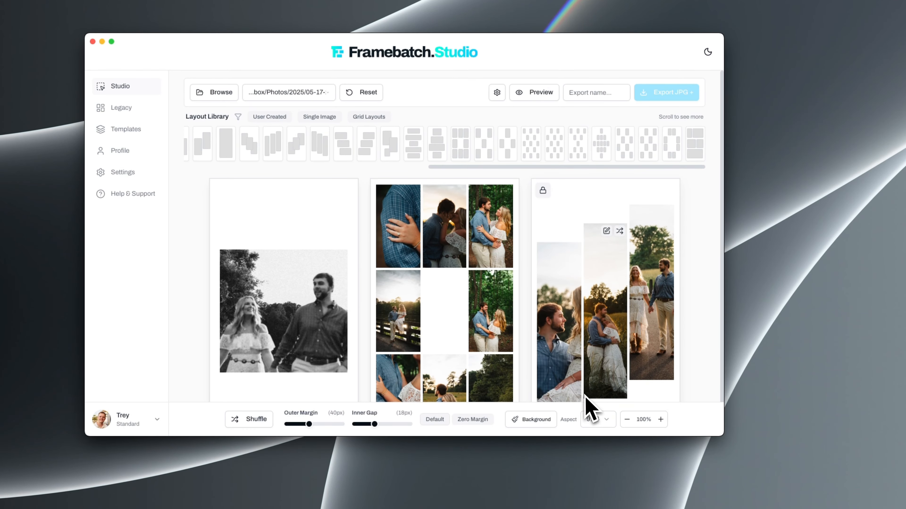
scroll(492, 317, "down", 3)
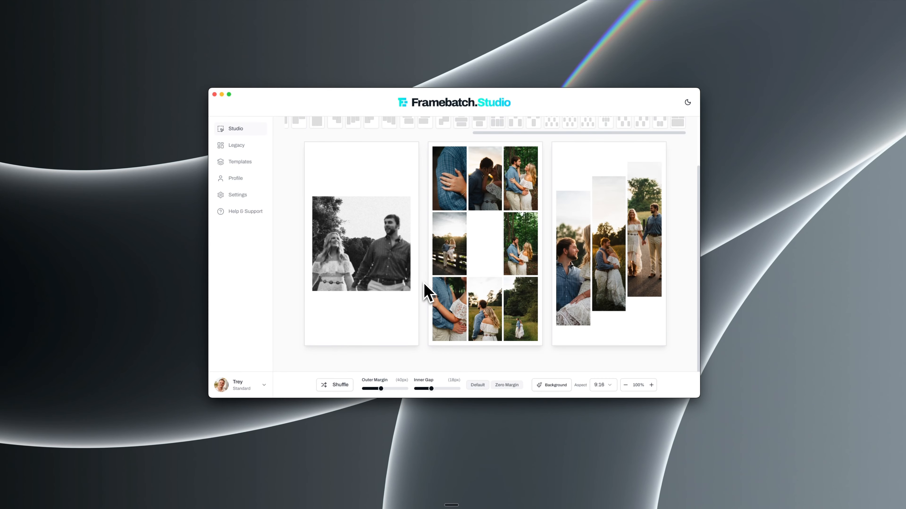
scroll(428, 292, "up", 2)
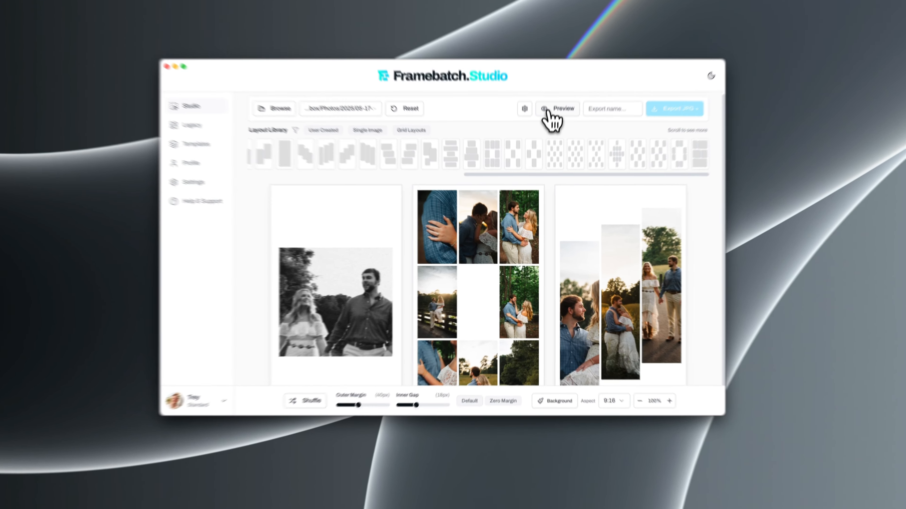
left_click(554, 130)
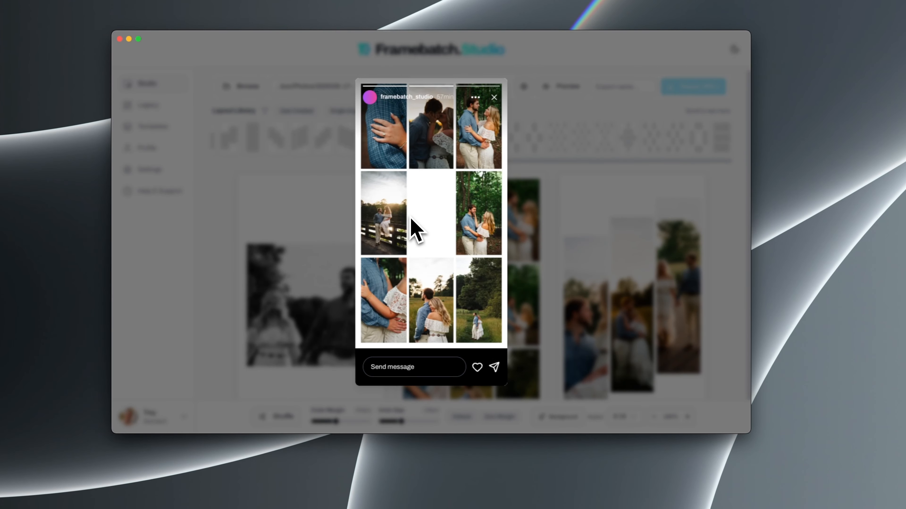
left_click(550, 238)
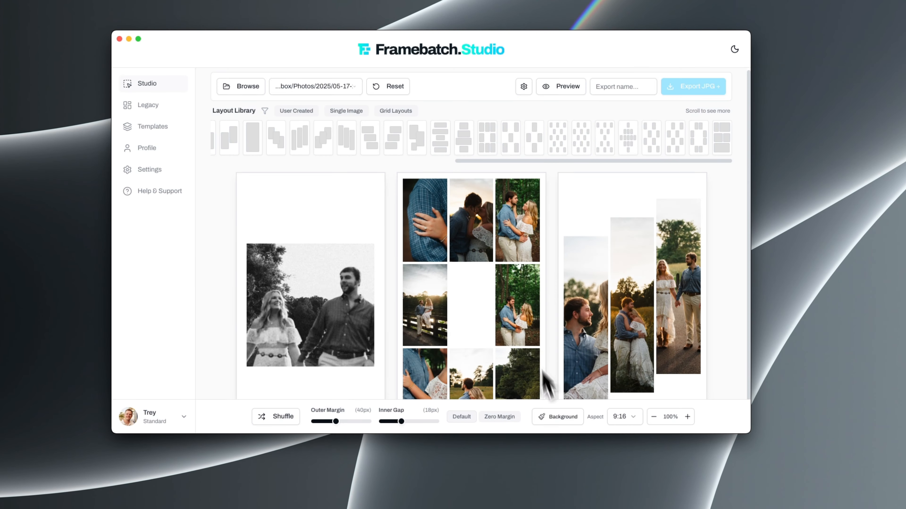
Apply a black #000000 background to the layouts and check them in the story preview
left_click(602, 410)
left_click(377, 231)
left_click(555, 307)
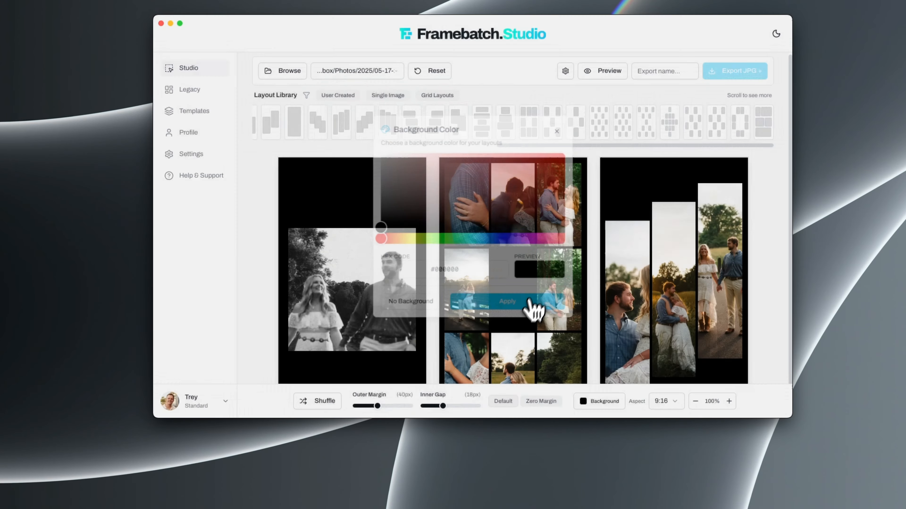
left_click(565, 91)
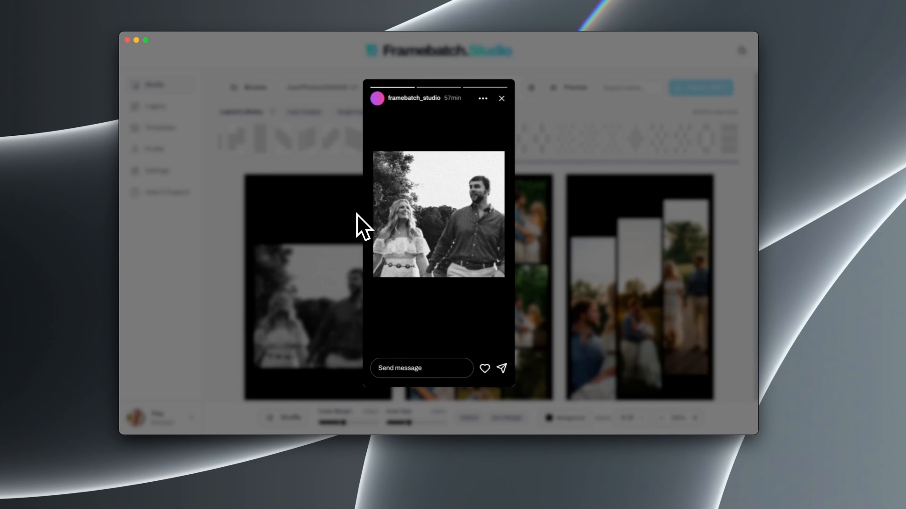
left_click(501, 98)
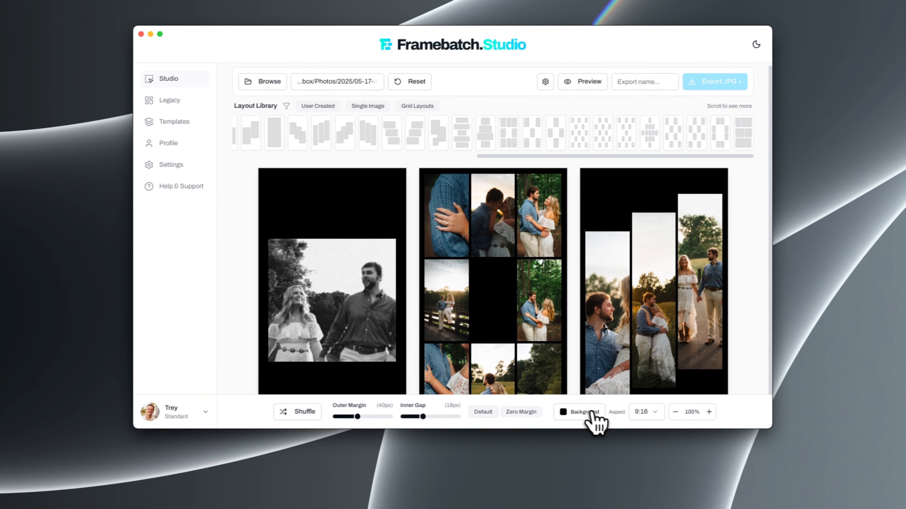
Remove the black background from the layouts and set the aspect ratio back to 4:5
left_click(592, 412)
left_click_drag(478, 207, 233, 109)
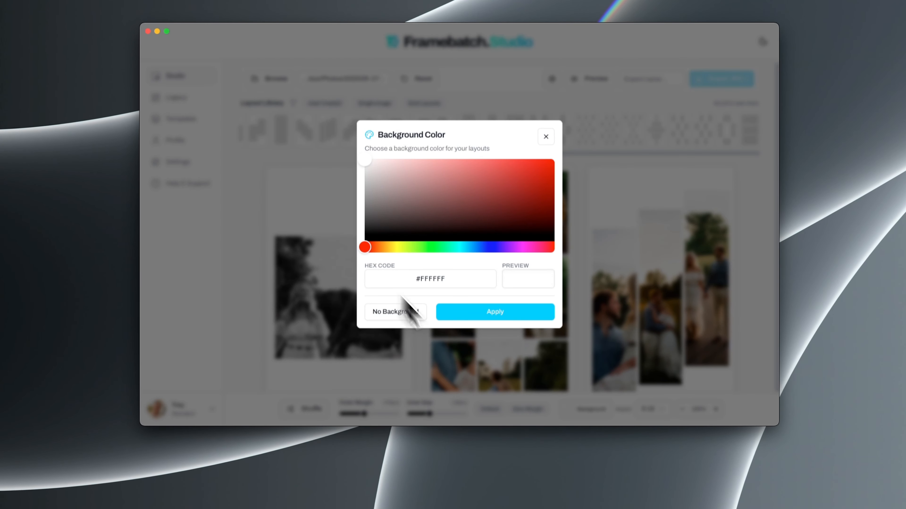
left_click(420, 319)
scroll(517, 214, "down", 2)
left_click(660, 409)
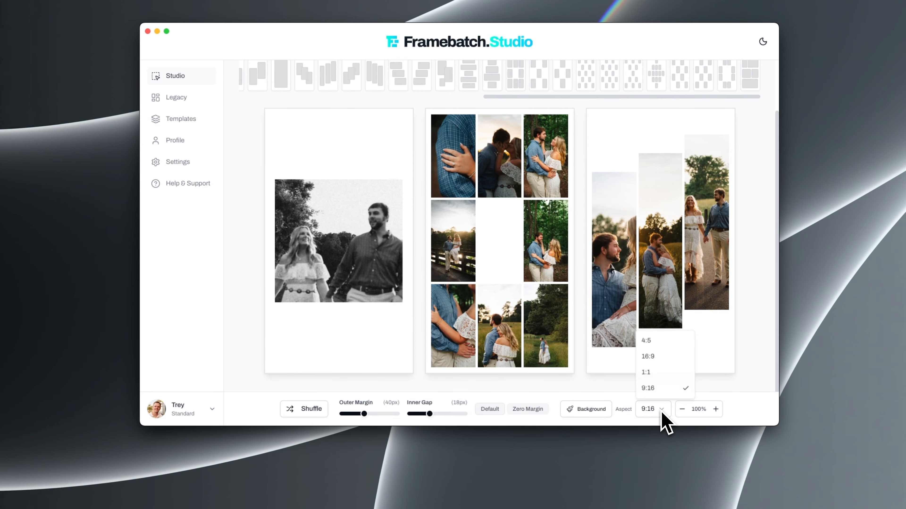
left_click(646, 340)
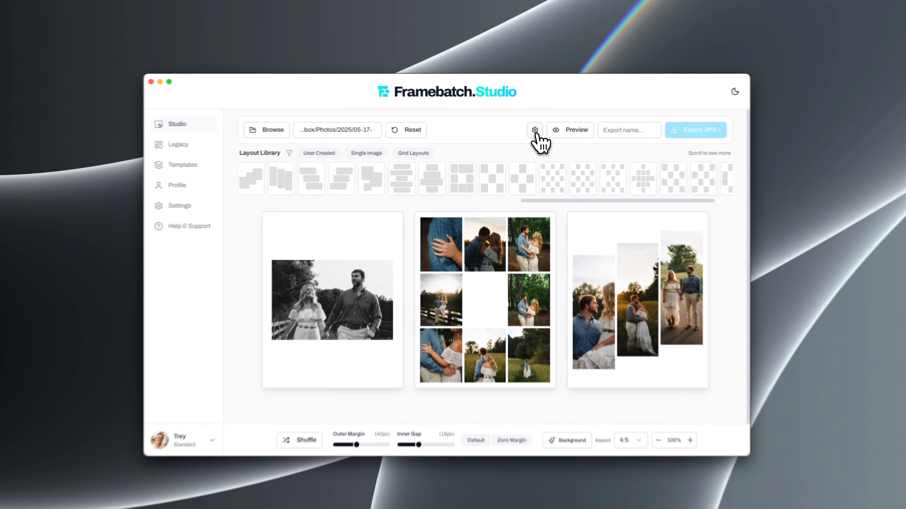
Review the export quality and primary format options and save the export settings as Low (72 DPI), JPG and secondary PSD
left_click(526, 133)
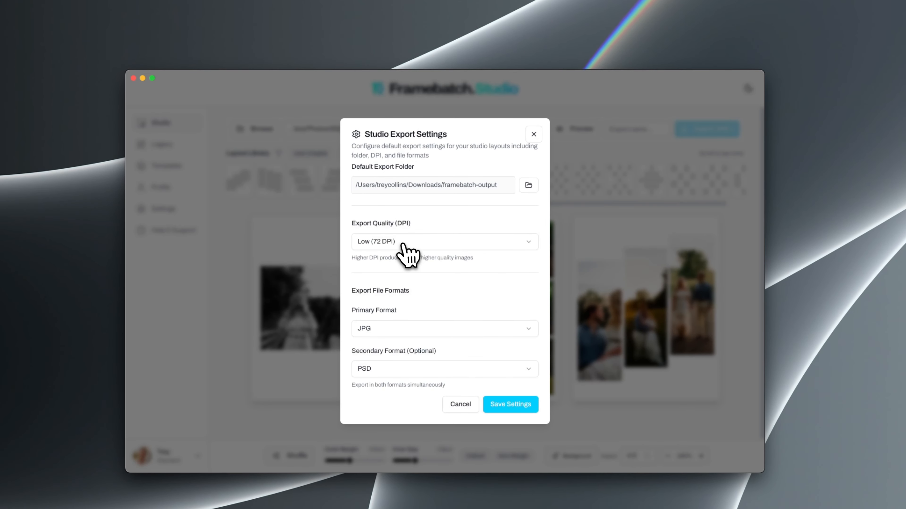
left_click(422, 224)
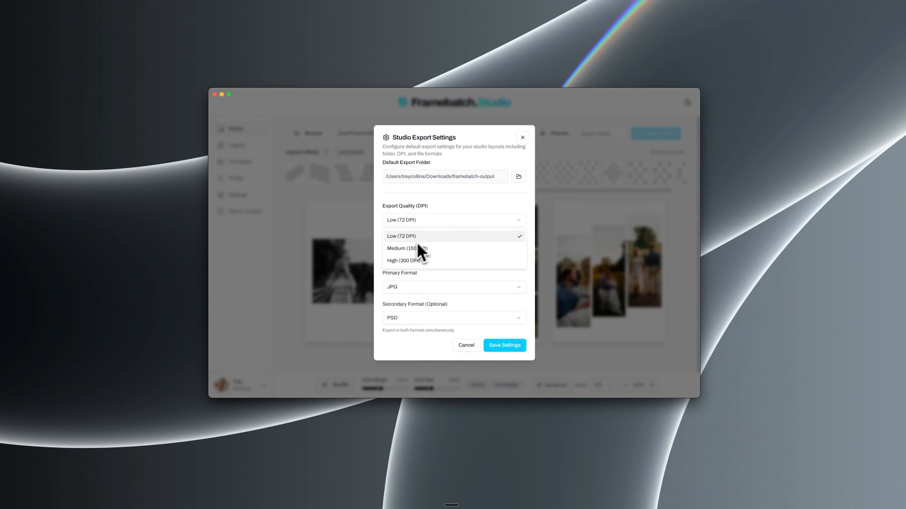
left_click(463, 220)
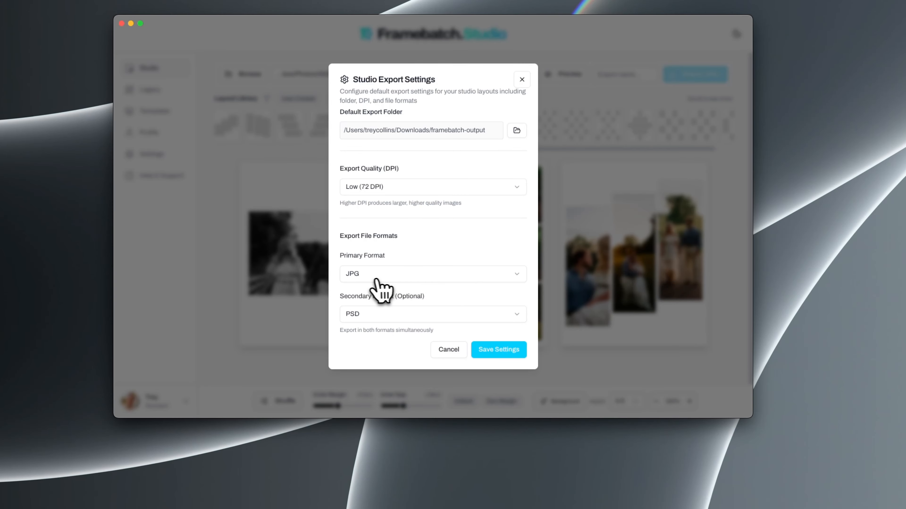
left_click(367, 280)
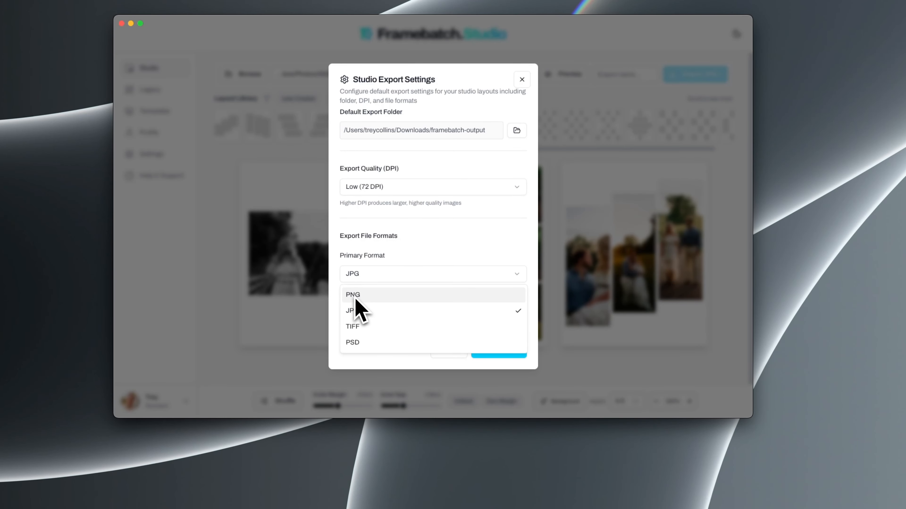
left_click(429, 252)
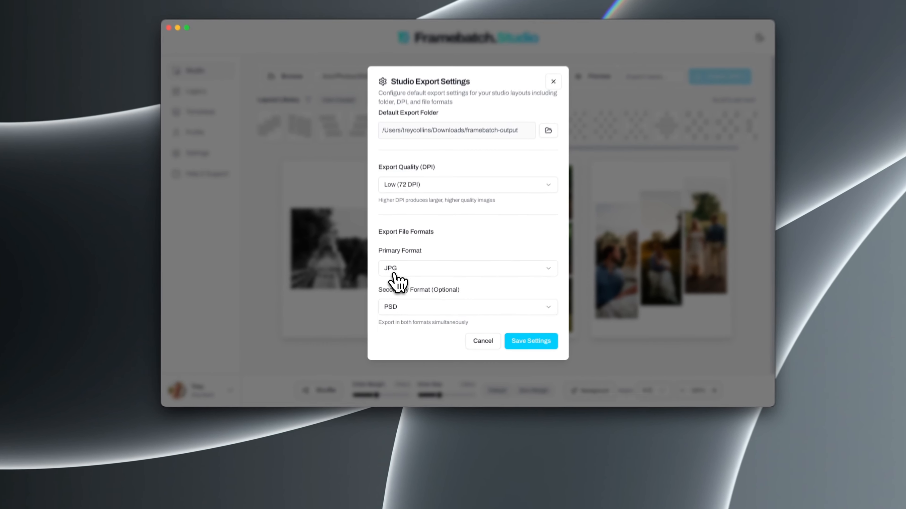
left_click(401, 287)
left_click(438, 273)
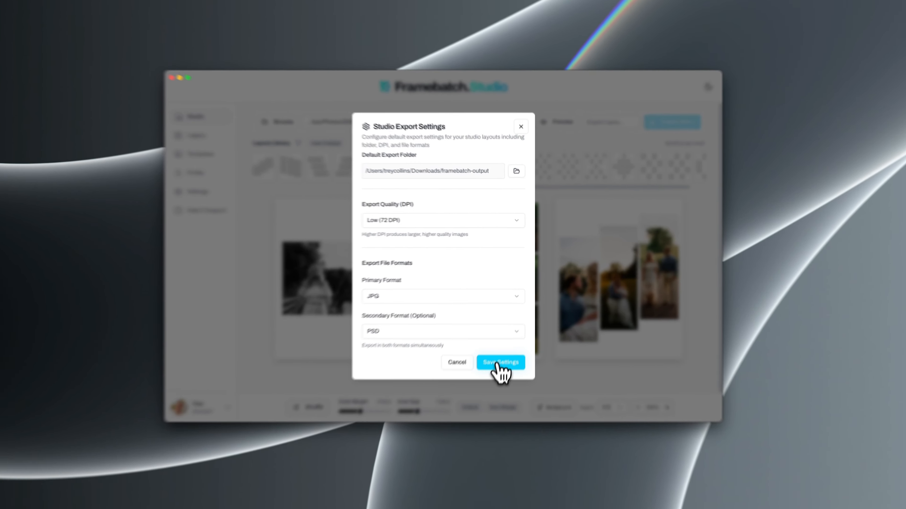
left_click(505, 345)
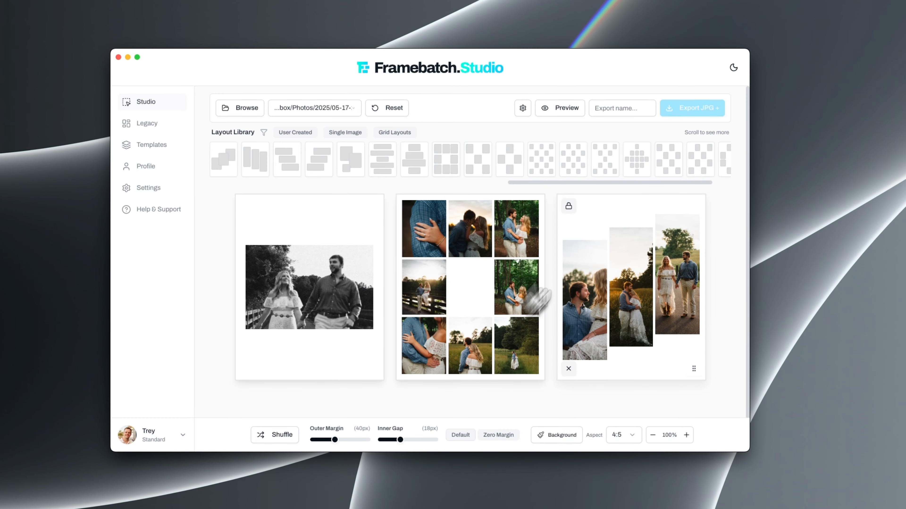
Export the three layouts under the name demo in both configured formats
left_click(608, 108)
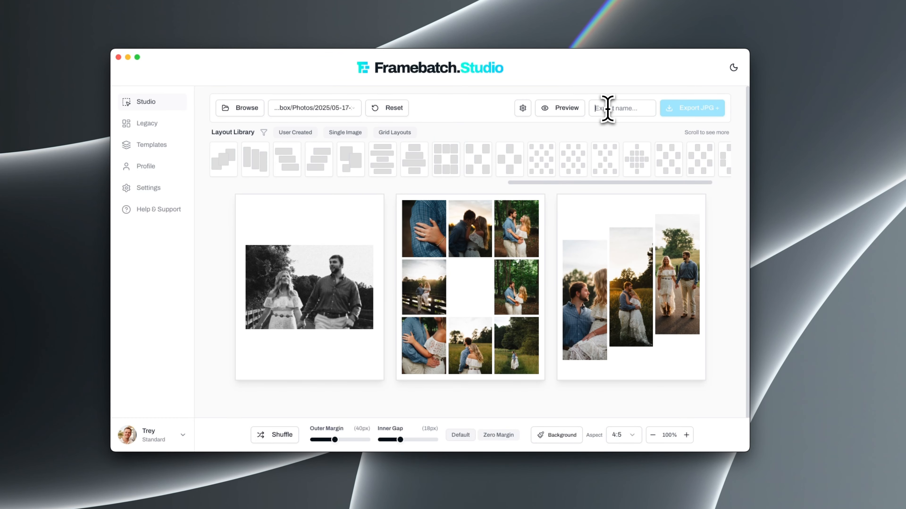
type("demo")
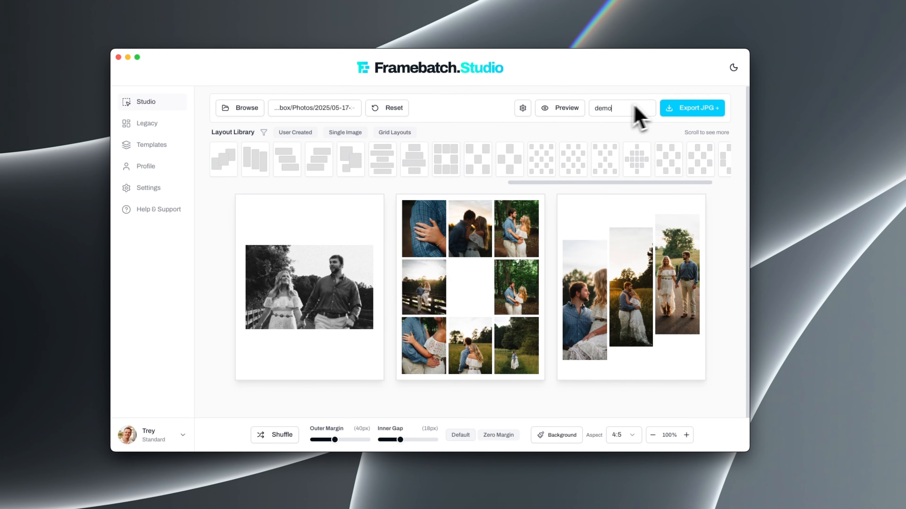
left_click(689, 113)
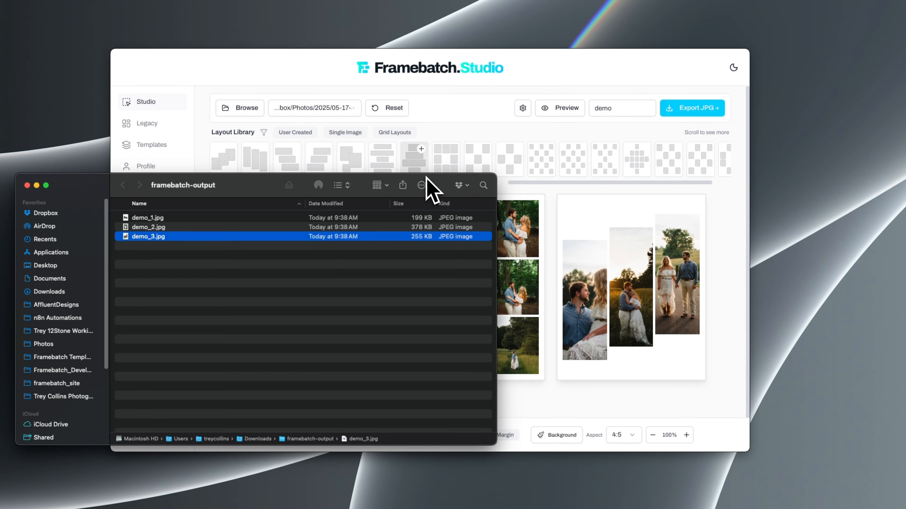
Move the framebatch-output window over the studio and preview the exported images from demo_1.jpg to demo_3.jpg
left_click_drag(290, 187, 445, 156)
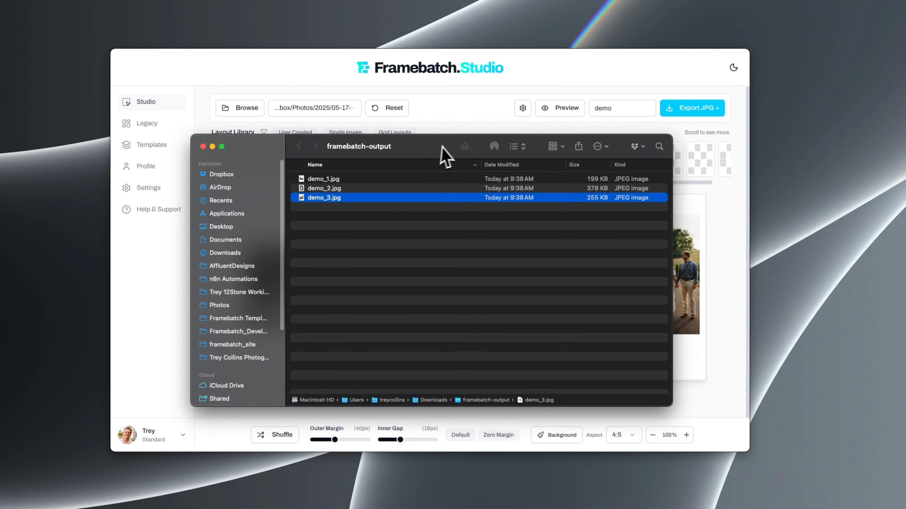
left_click(331, 182)
key("space")
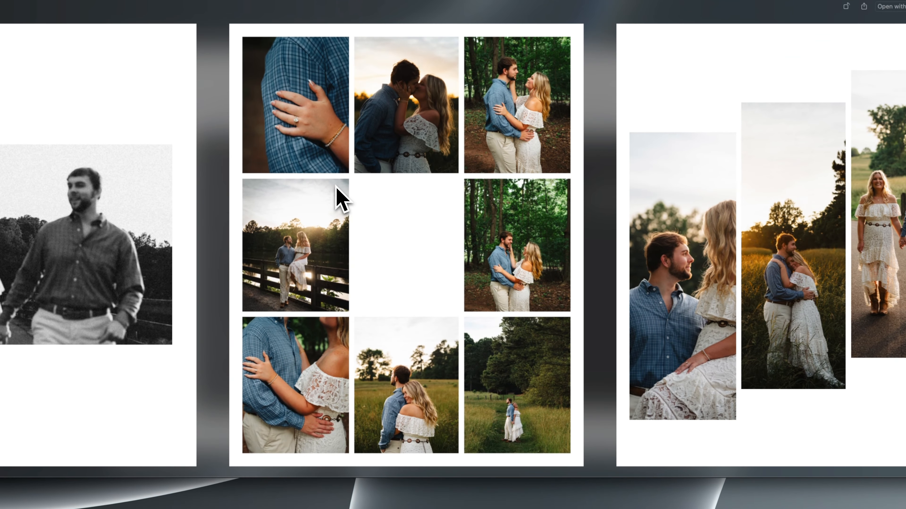
key("space")
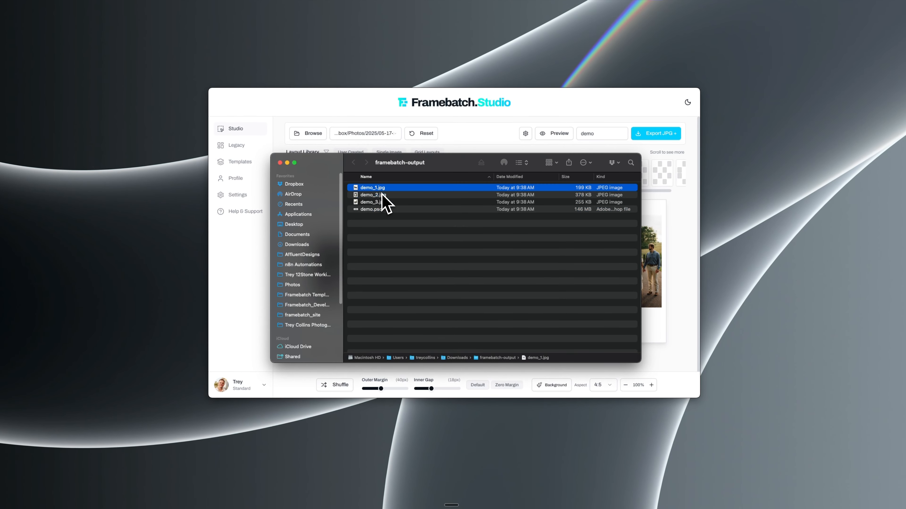
key("space")
key("Down")
key("Down")
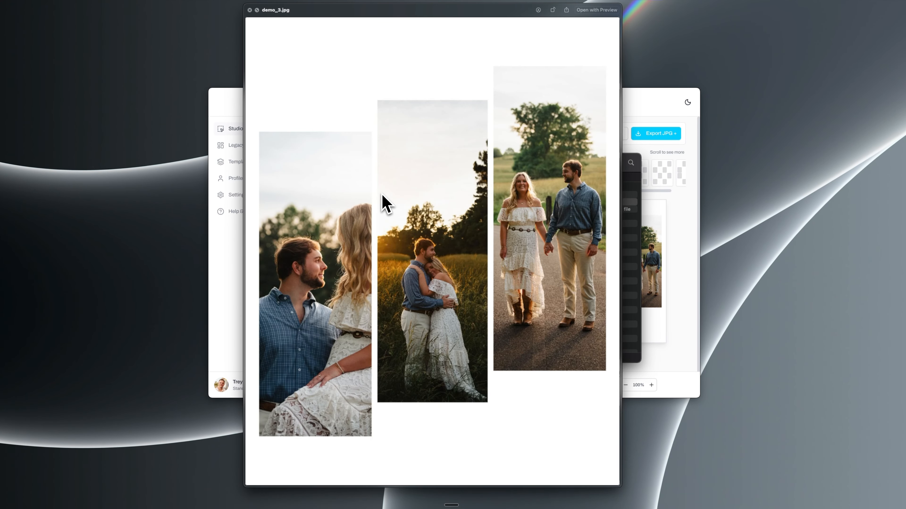
key("space")
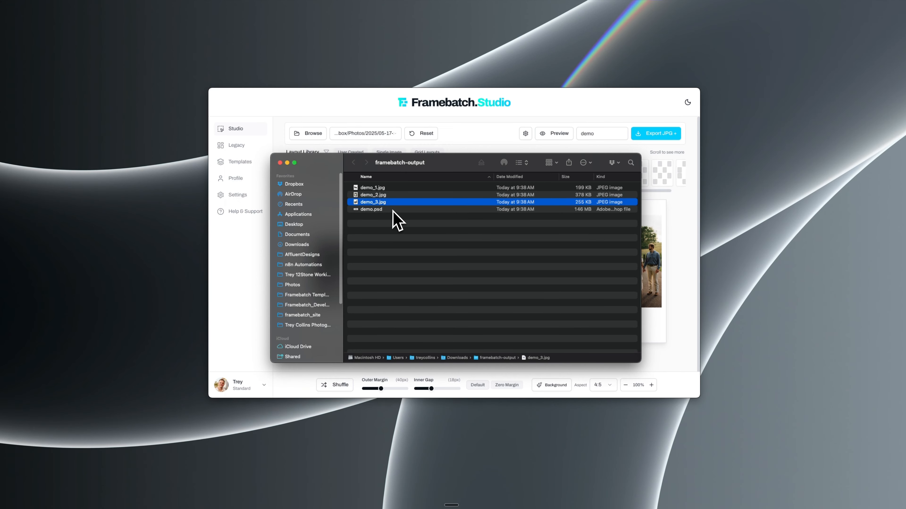
Quick-preview the exported demo.psd in the output folder and open it in Photoshop
left_click(391, 211)
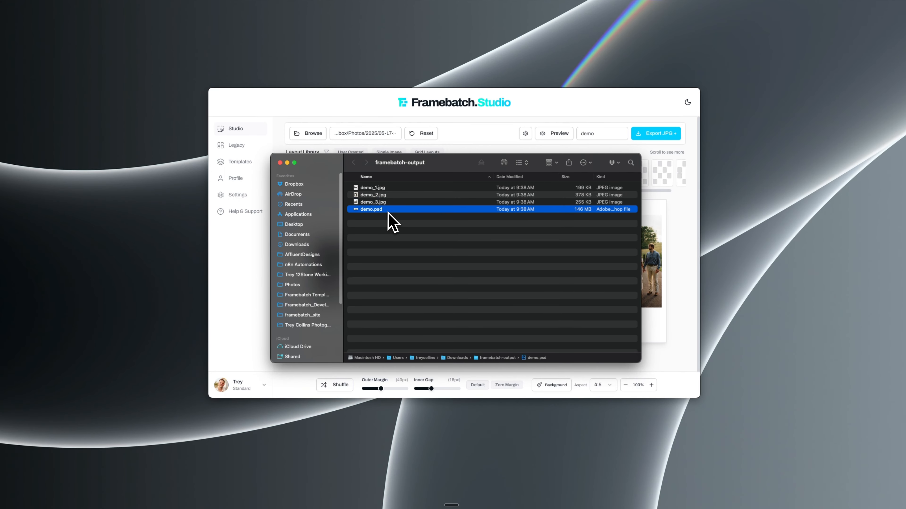
key("space")
key("space")
double_click(413, 211)
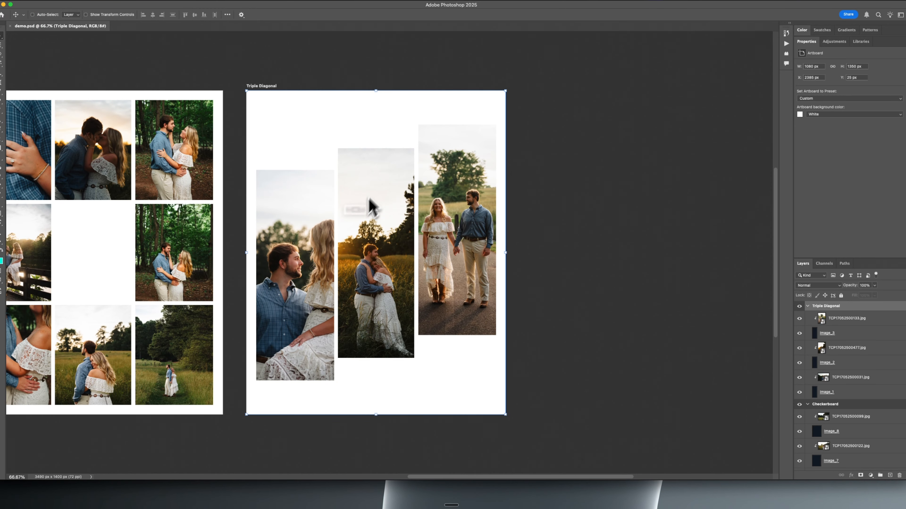
Look over the Landscape, Checkerboard and Triple Diagonal artboards, and close Photoshop and the output folder to return to Framebatch Studio
scroll(236, 144, "left", 10)
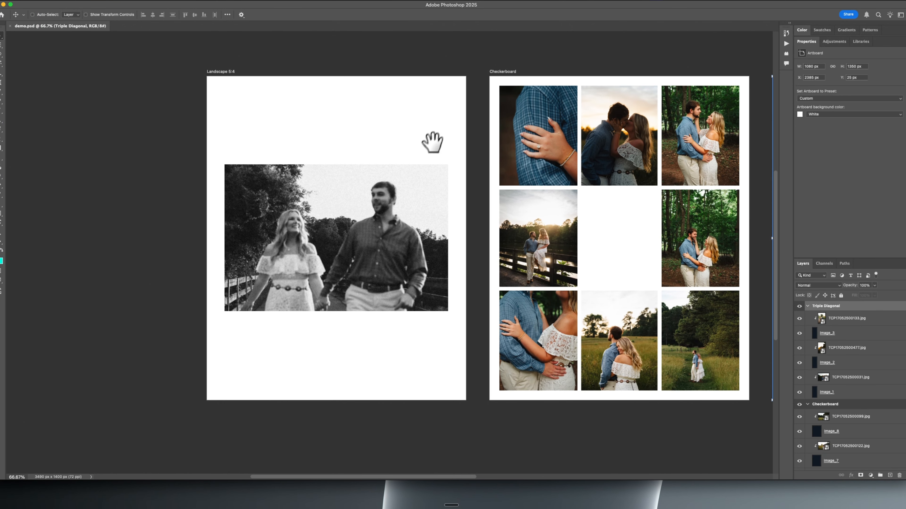
left_click_drag(529, 220, 207, 203)
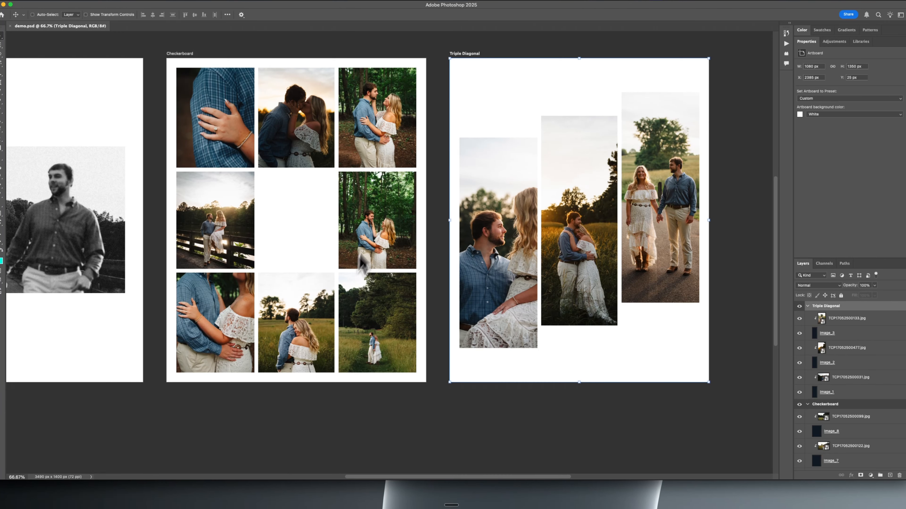
left_click_drag(445, 294, 292, 280)
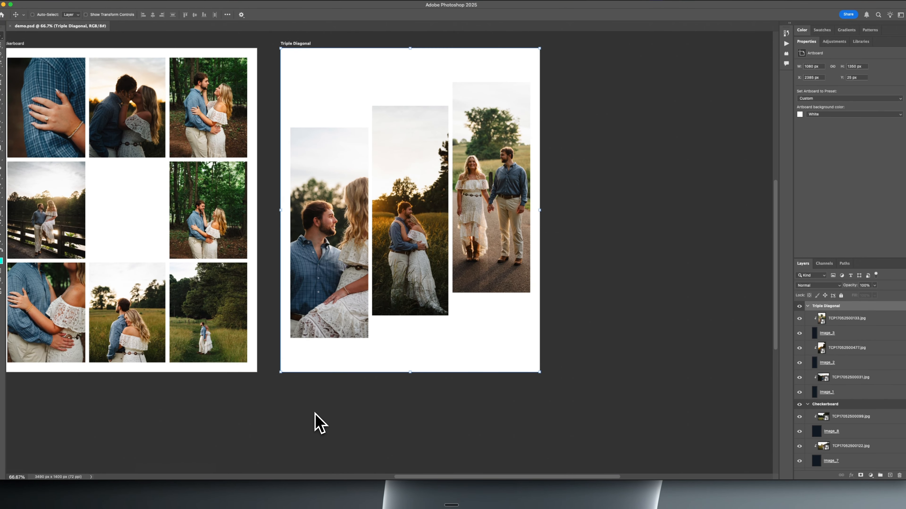
left_click_drag(165, 235, 396, 239)
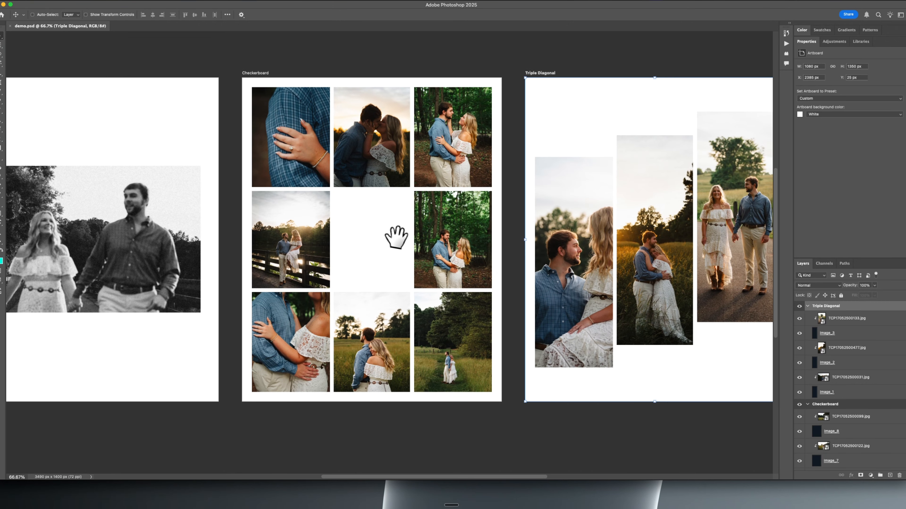
scroll(376, 247, "down", 3)
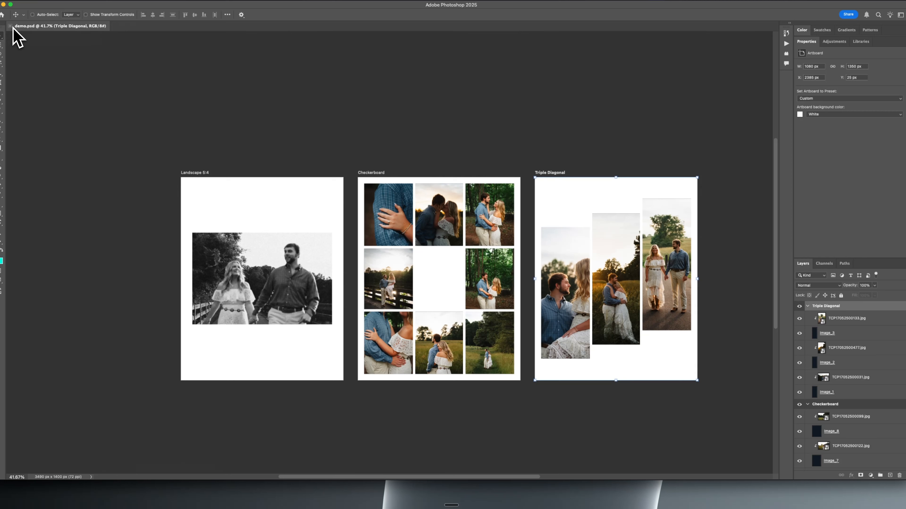
left_click(4, 4)
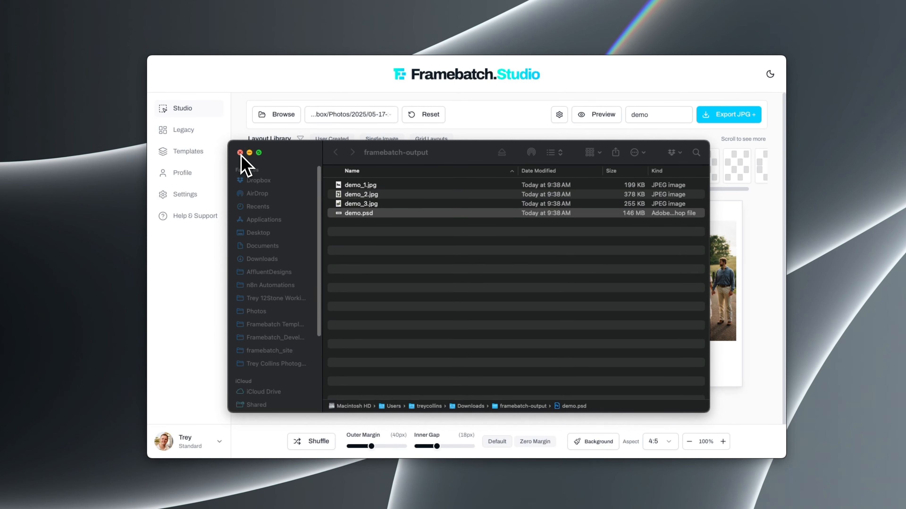
left_click(240, 152)
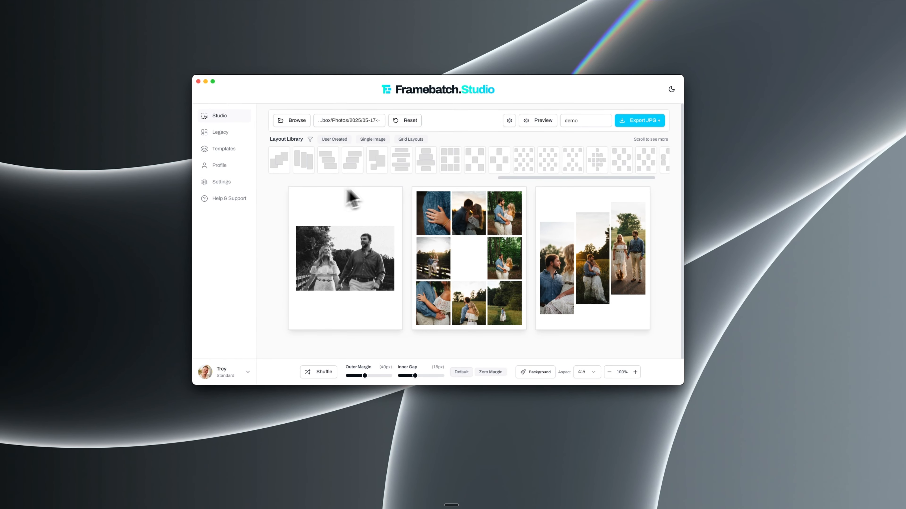
Browse the layout library, add the 13-photo diamond-shaped layout, and set the inner gap to 12px
left_click_drag(520, 177, 216, 203)
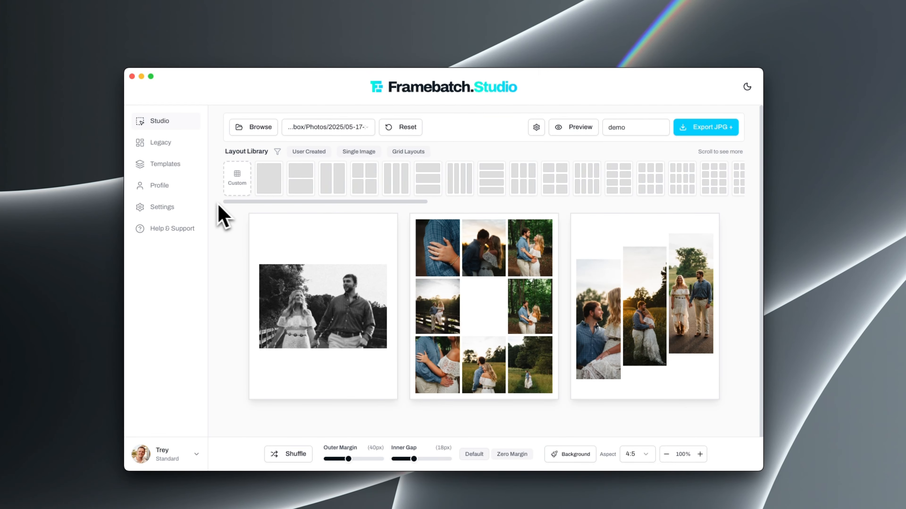
left_click_drag(335, 204, 700, 195)
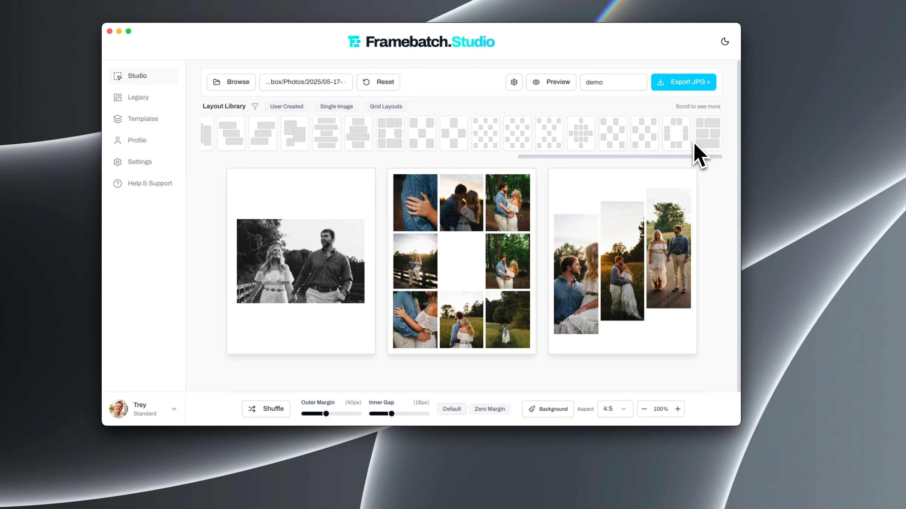
mouse_move(685, 144)
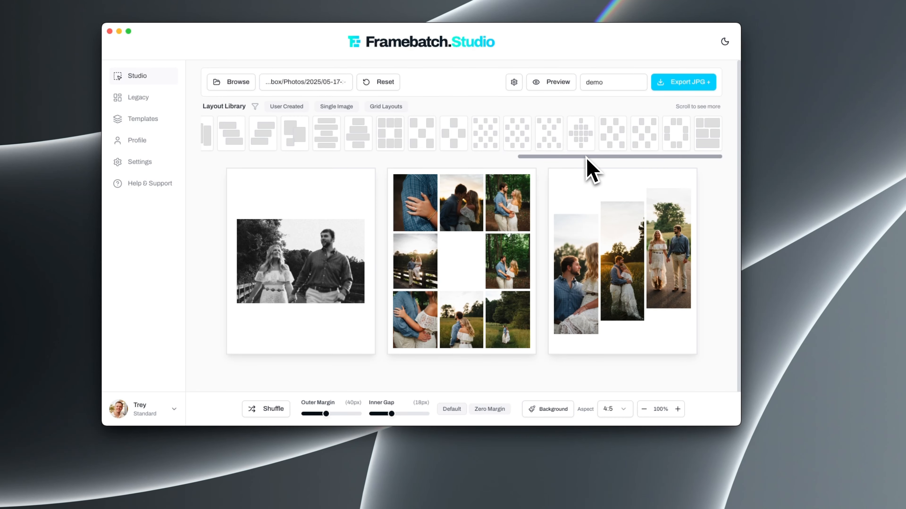
left_click(580, 146)
scroll(512, 260, "down", 5)
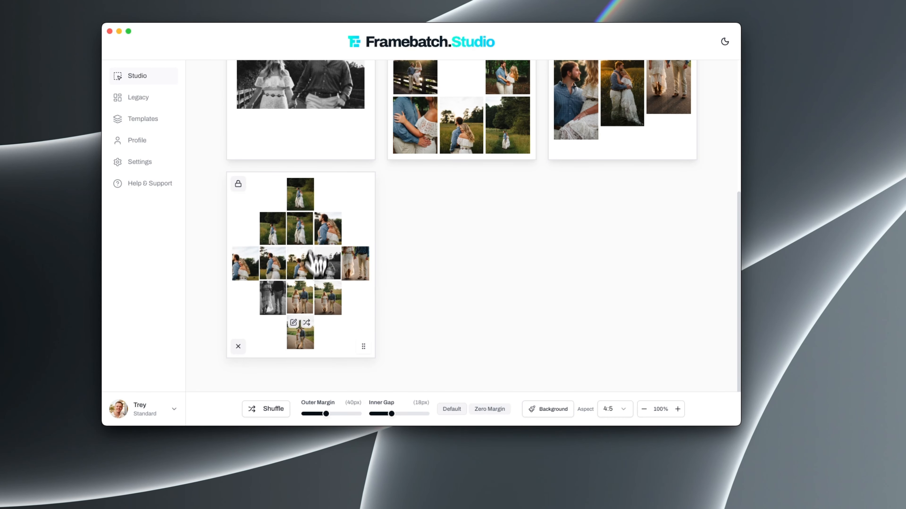
mouse_move(392, 413)
left_mouse_down()
mouse_move(376, 414)
mouse_move(386, 414)
left_mouse_up()
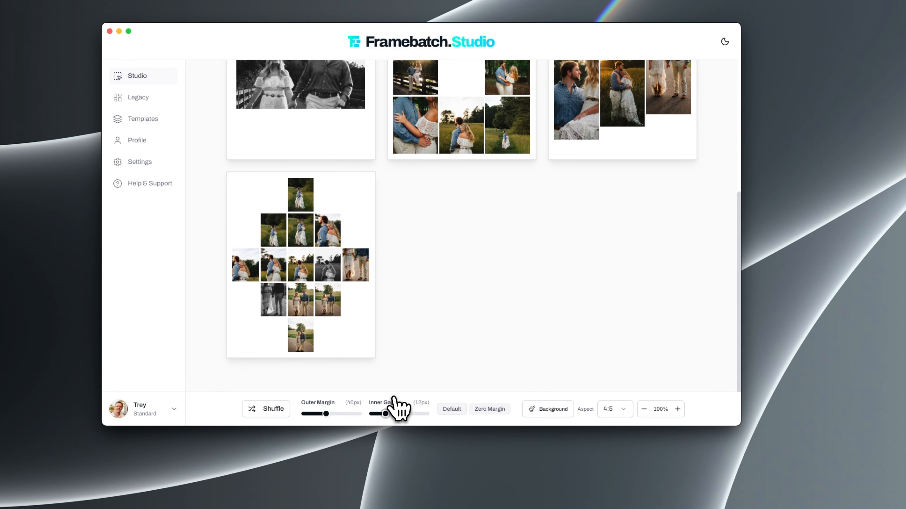
Add the grid layout with three columns and four rows from the layout library
scroll(381, 303, "up", 10)
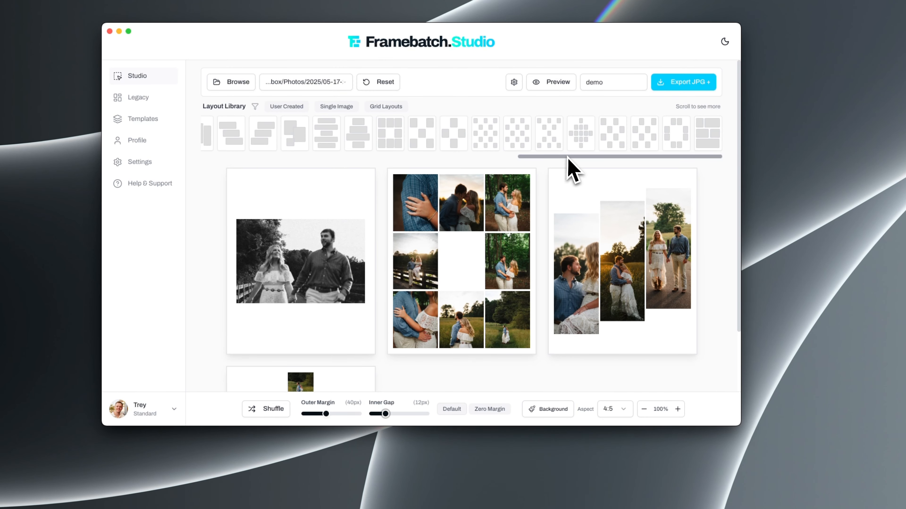
left_click_drag(568, 158, 339, 161)
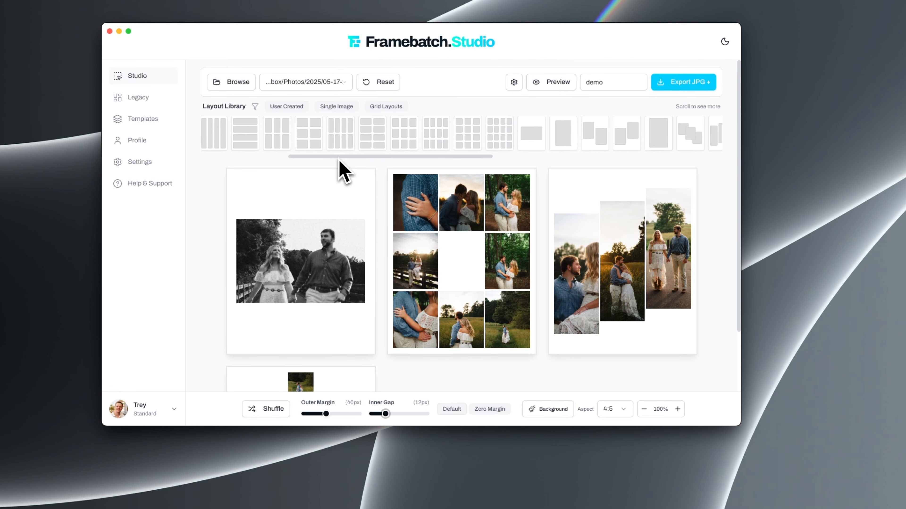
left_click(472, 141)
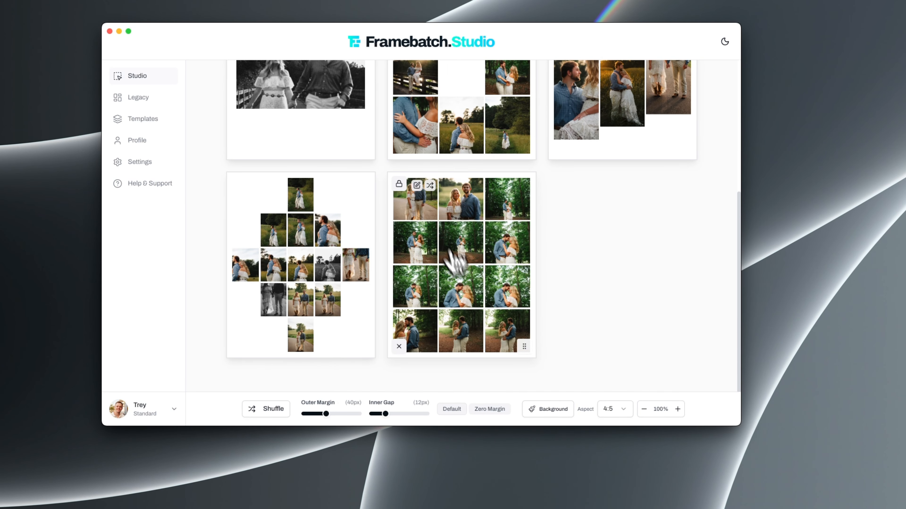
Delete the single landscape, checkerboard and triple diagonal layouts, keeping the diamond and the 12-photo grid
left_click(239, 149)
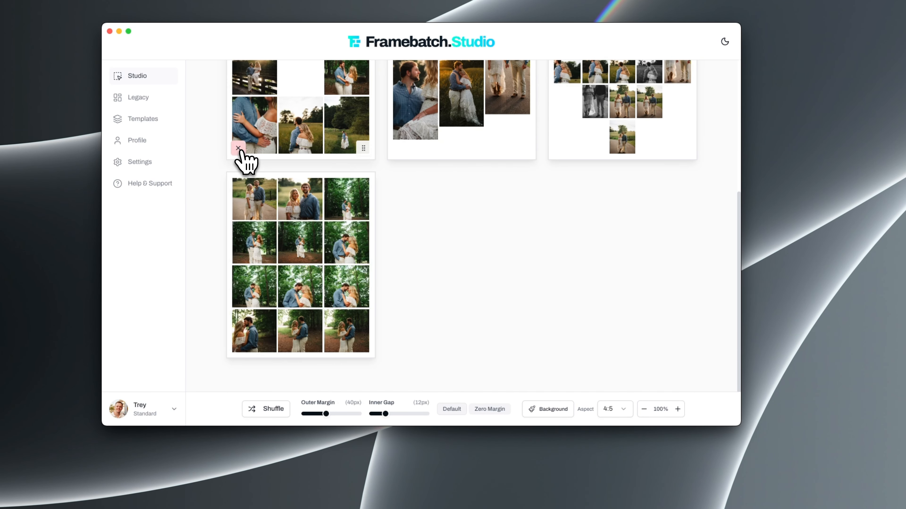
mouse_move(245, 302)
left_click(246, 285)
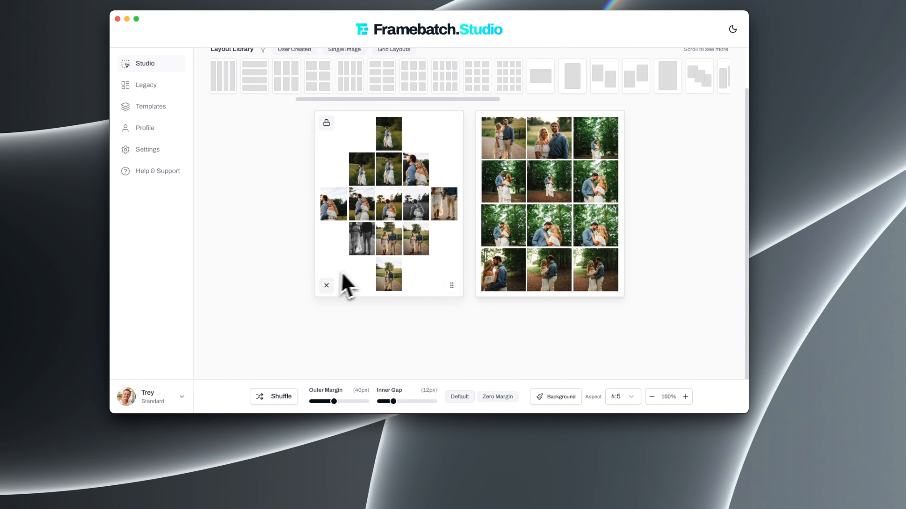
Shuffle the photos in both layouts and rearrange the upper photos in the 12-photo grid by swapping their positions
left_click(285, 399)
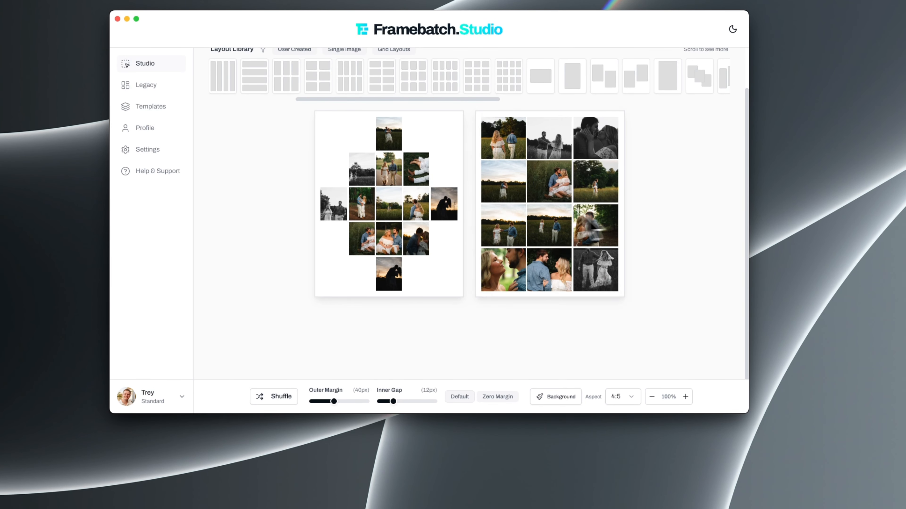
left_click_drag(556, 243, 513, 147)
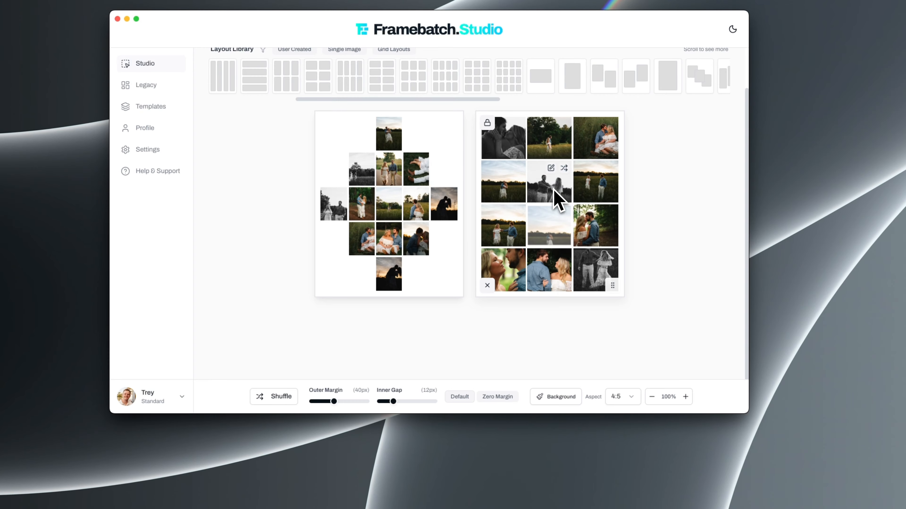
Swap the lower two photos in the third column of the 12-photo grid
left_click_drag(590, 275, 594, 220)
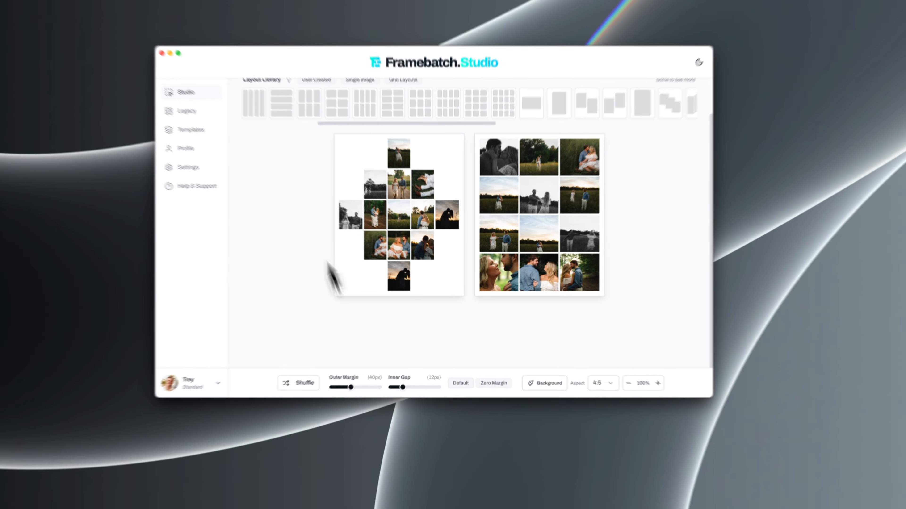
scroll(285, 203, "up", 2)
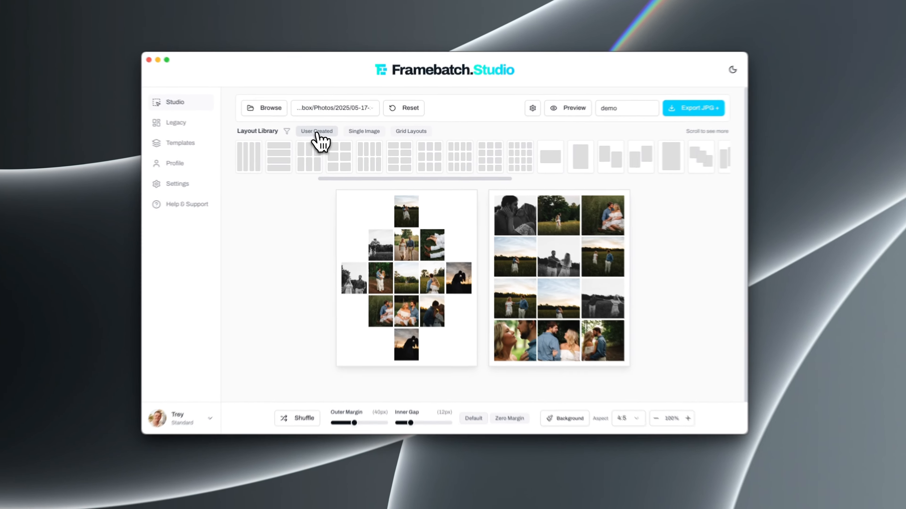
Filter the layout library by User Created, Single Image and Grid Layouts in turn to see what each category offers
left_click(334, 139)
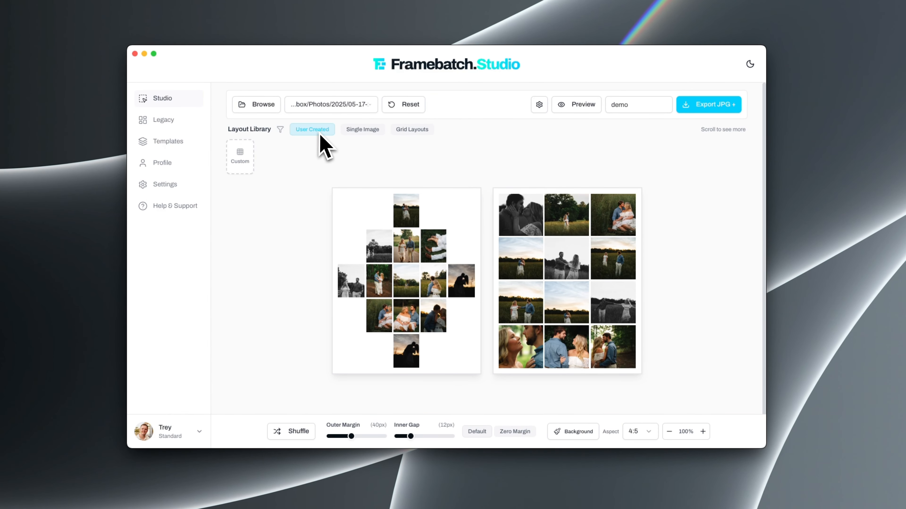
left_click(358, 130)
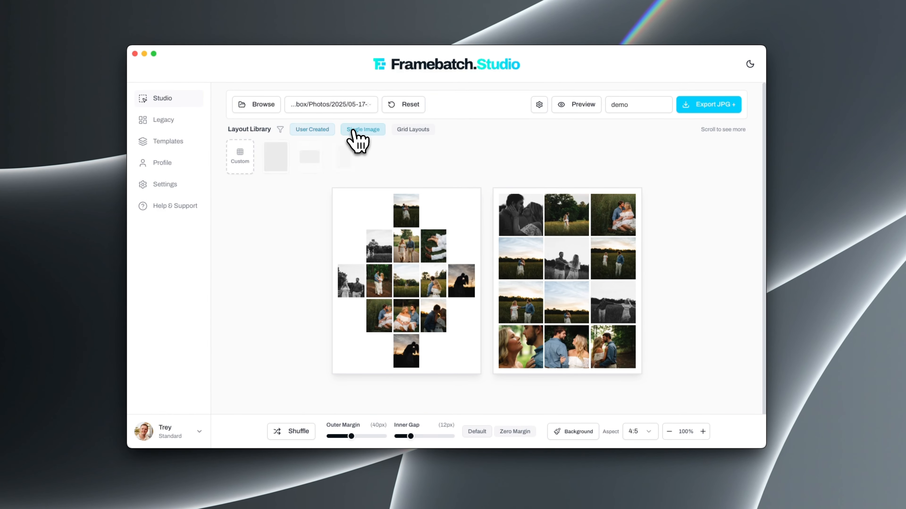
left_click(410, 131)
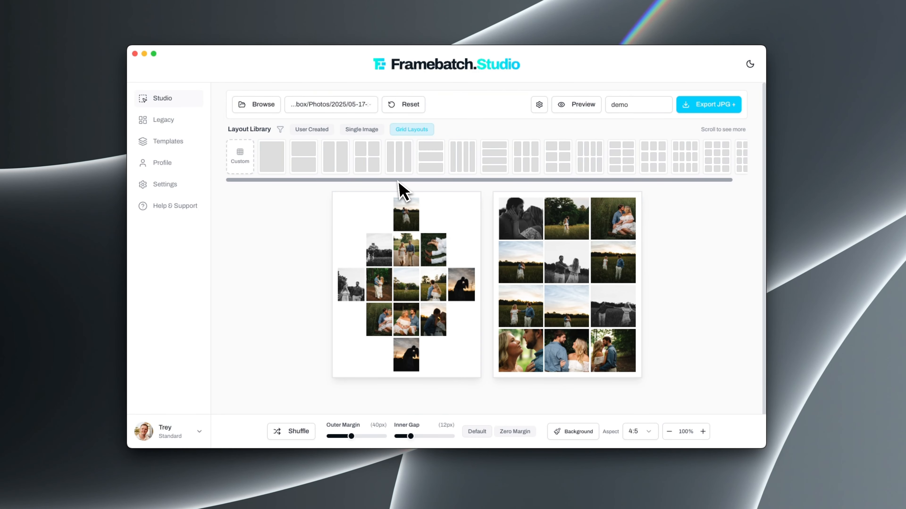
mouse_move(344, 374)
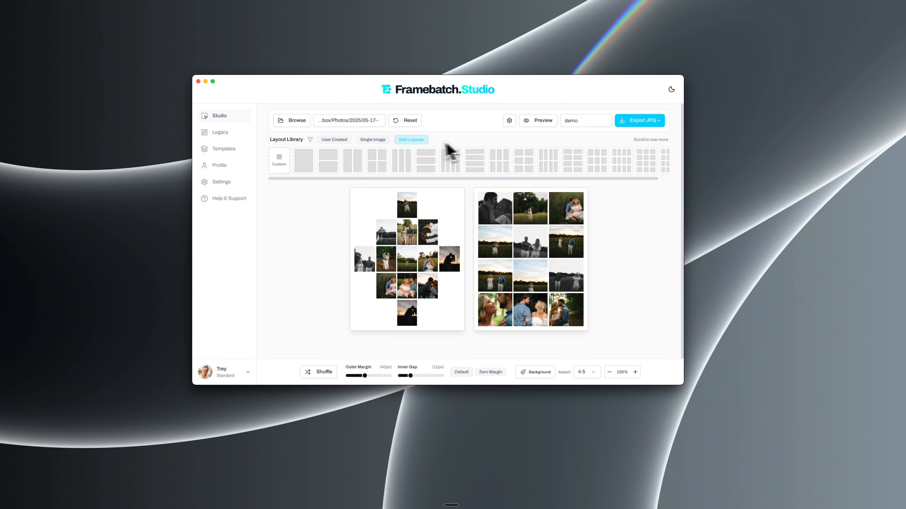
mouse_move(445, 213)
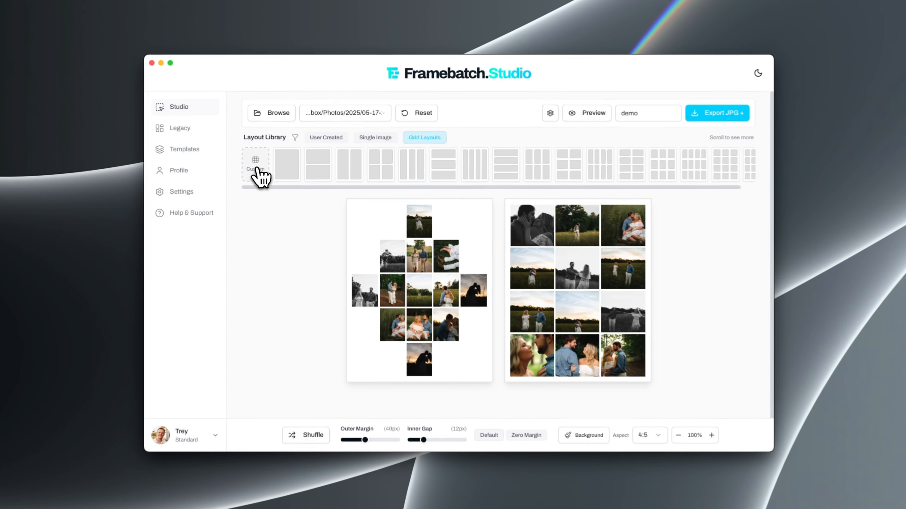
Generate a custom grid of two rows and four columns, and offset the row dividers in the second and fourth columns
left_click(282, 164)
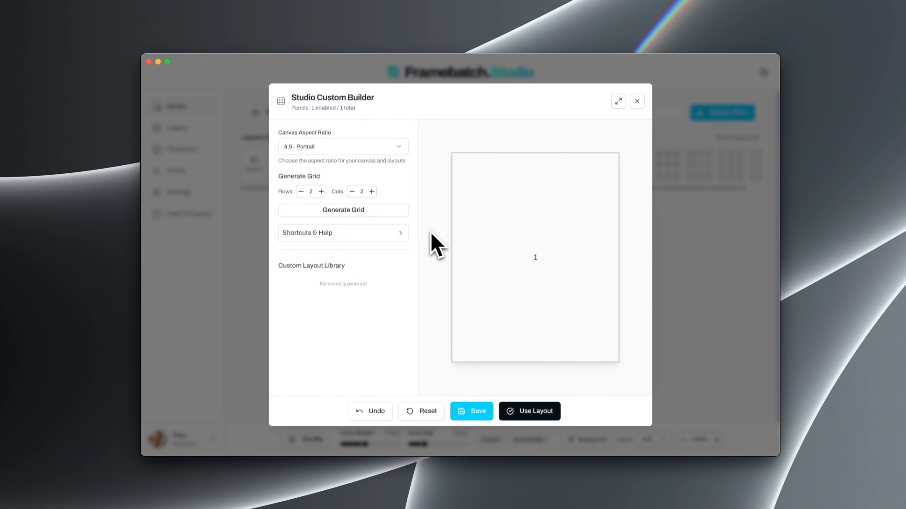
left_click(370, 211)
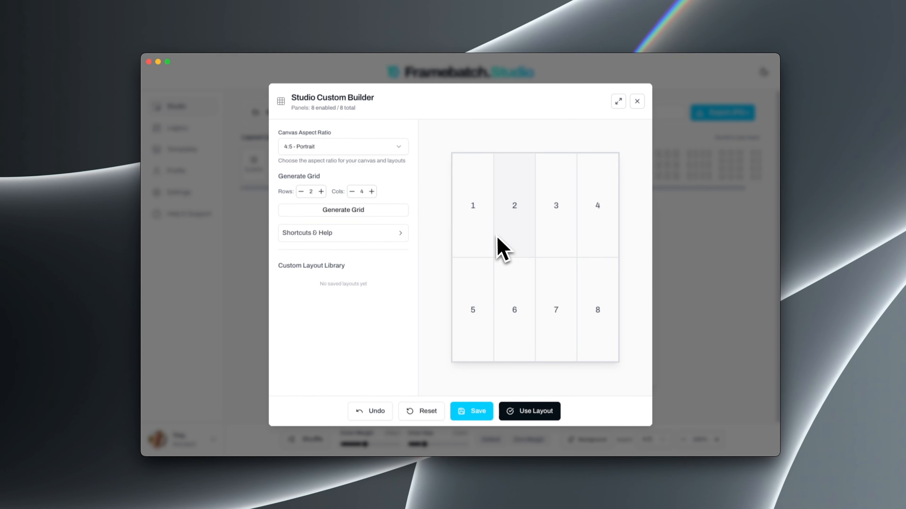
mouse_move(509, 257)
left_mouse_down()
mouse_move(516, 210)
mouse_move(516, 266)
left_mouse_up()
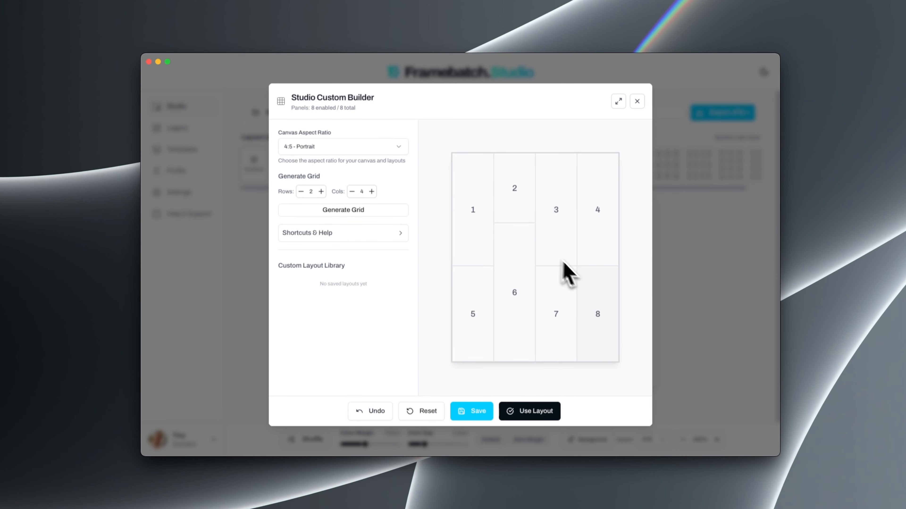
left_click_drag(586, 265, 589, 300)
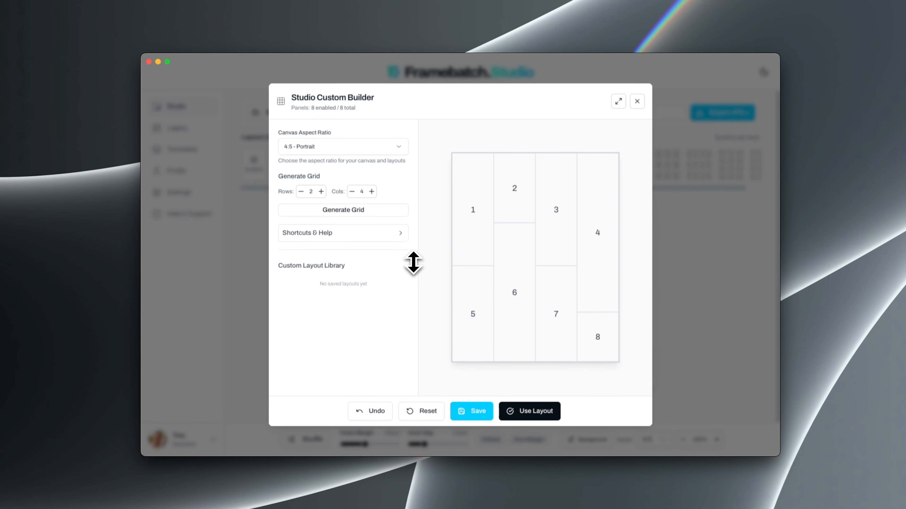
Check the custom builder's shortcuts, disable panels 1, 3, 4 and 6, and use the layout
left_click(355, 232)
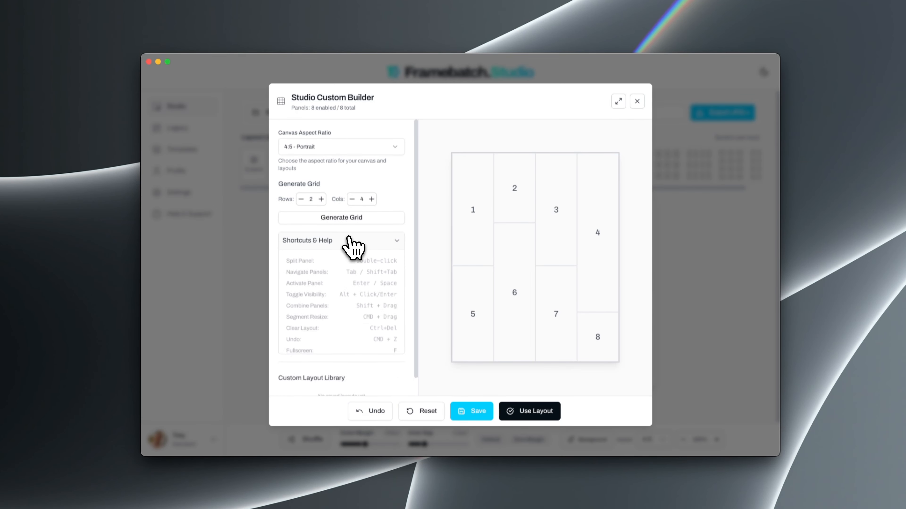
scroll(360, 296, "down", 2)
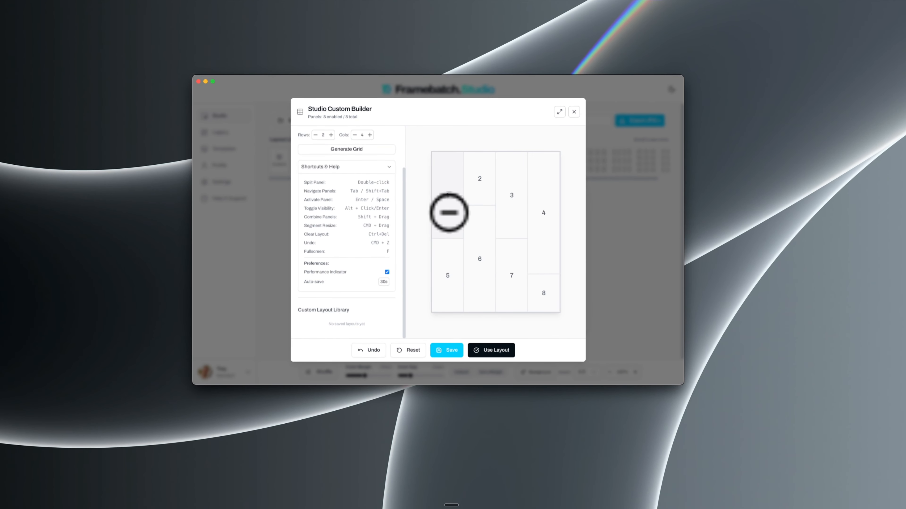
left_click(450, 207, "alt")
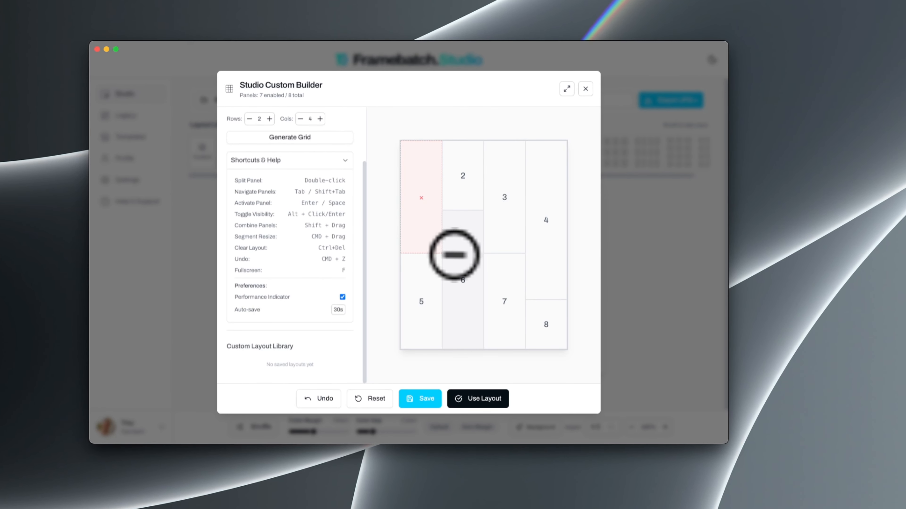
left_click(453, 253, "alt")
left_click(501, 219, "alt")
left_click(534, 260, "alt")
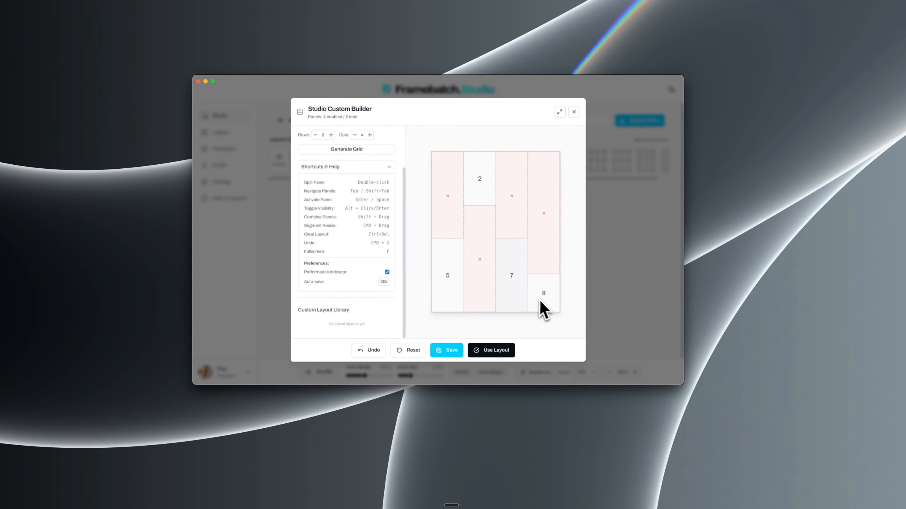
left_click(477, 348)
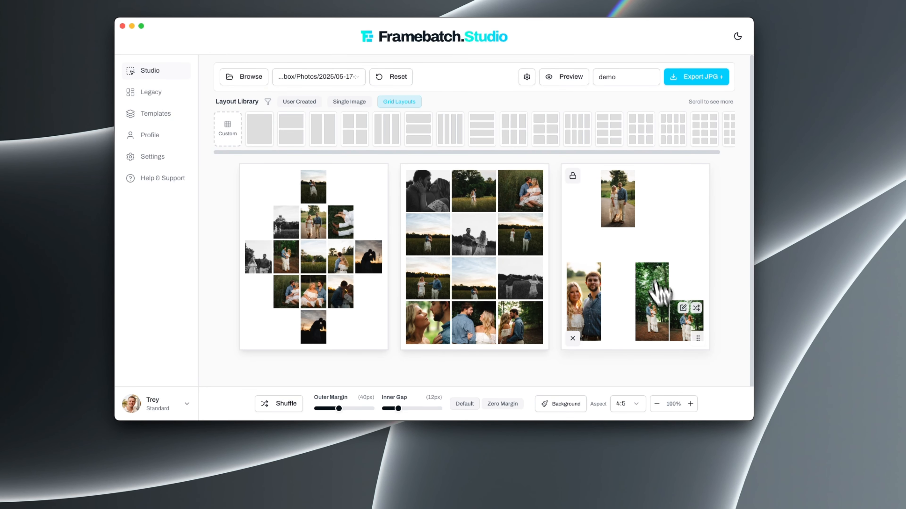
Create a custom 5 by 5 grid, disable its outer ring of panels, and use the layout
left_click(230, 133)
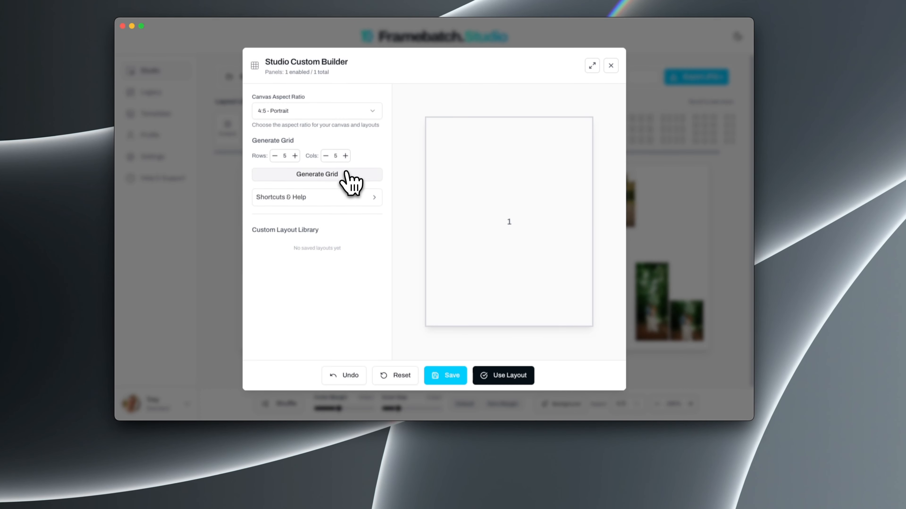
left_click(342, 177)
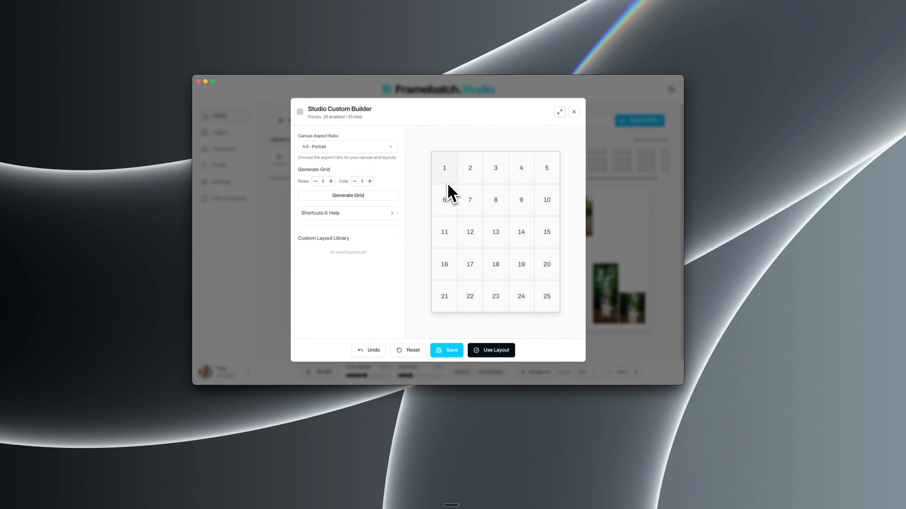
mouse_move(447, 182)
left_mouse_down()
mouse_move(444, 291)
mouse_move(494, 304)
mouse_move(558, 303)
mouse_move(591, 288)
mouse_move(602, 142)
mouse_move(499, 144)
left_mouse_up()
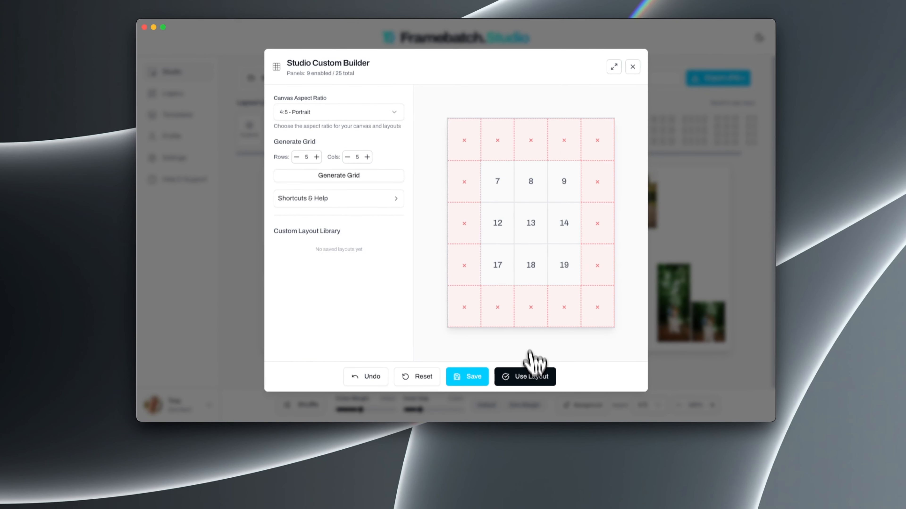
left_click(532, 377)
Try the inner gap and set the outer margin of the layouts to 25px
scroll(570, 296, "down", 6)
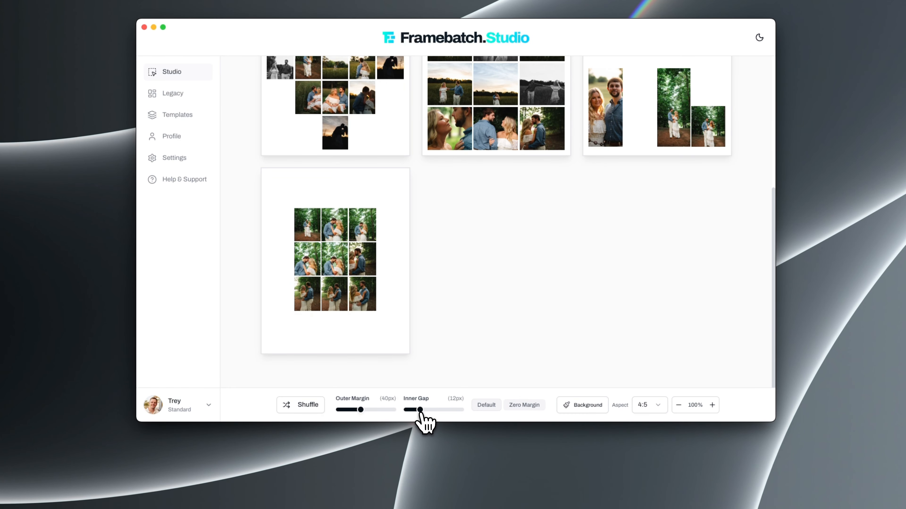
mouse_move(421, 411)
left_mouse_down()
mouse_move(437, 410)
mouse_move(421, 412)
left_mouse_up()
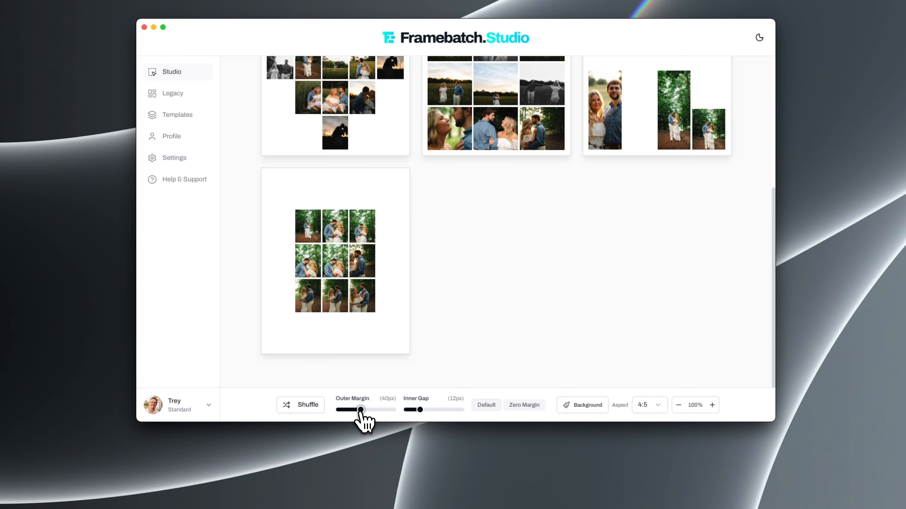
left_click_drag(362, 410, 347, 411)
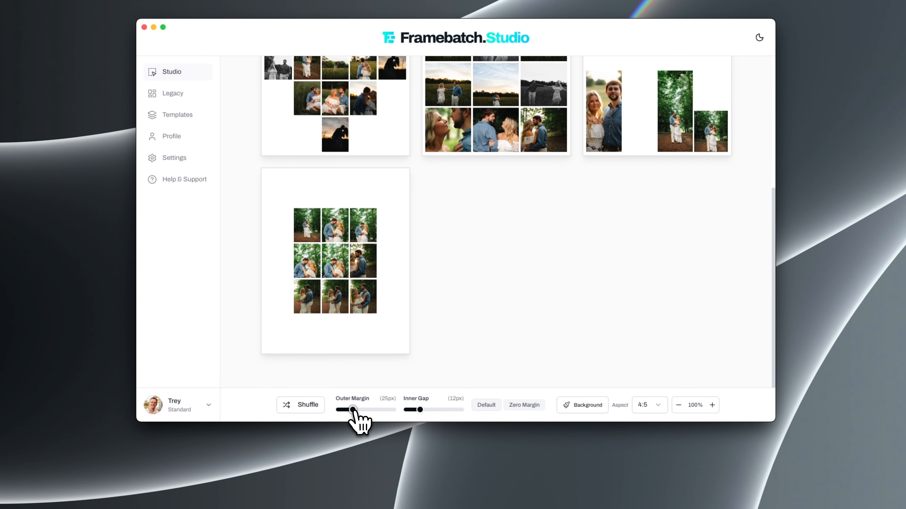
Create a custom 3 by 3 grid, combine the middle row into one wide panel, and use the layout
scroll(391, 243, "up", 5)
left_click(252, 96)
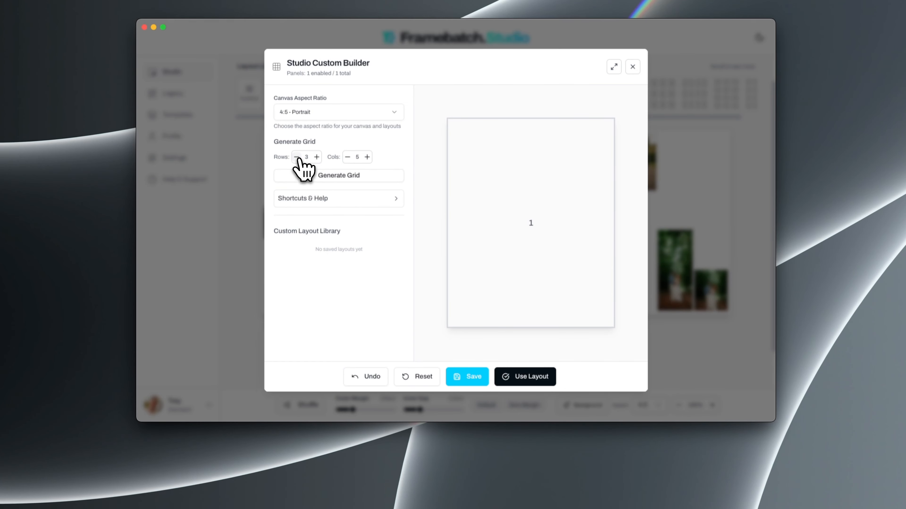
left_click(348, 156)
left_click(348, 175)
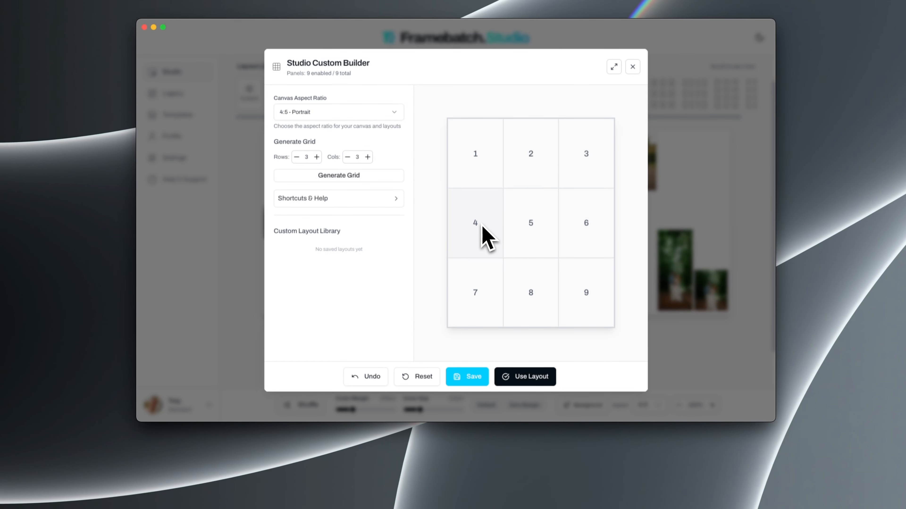
left_click_drag(478, 222, 589, 226)
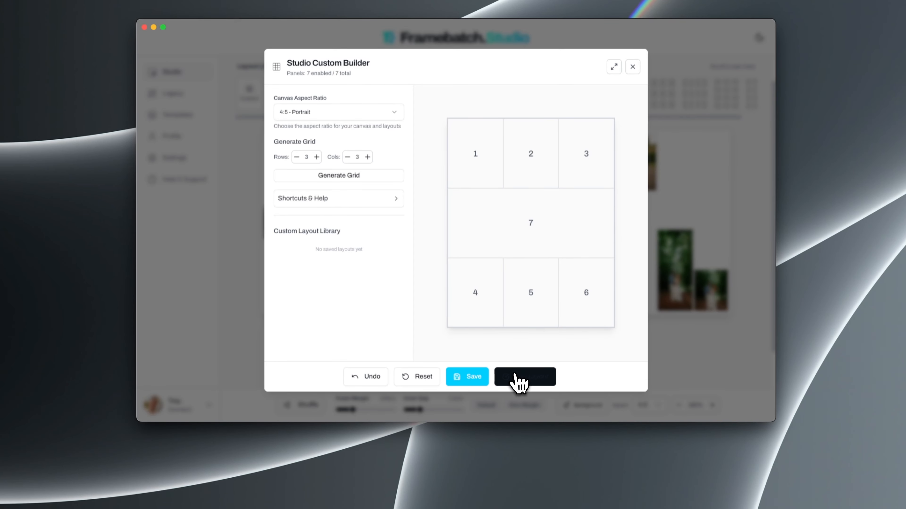
left_click(516, 381)
Set the inner gap to 15px and look over all the layouts
scroll(489, 303, "down", 5)
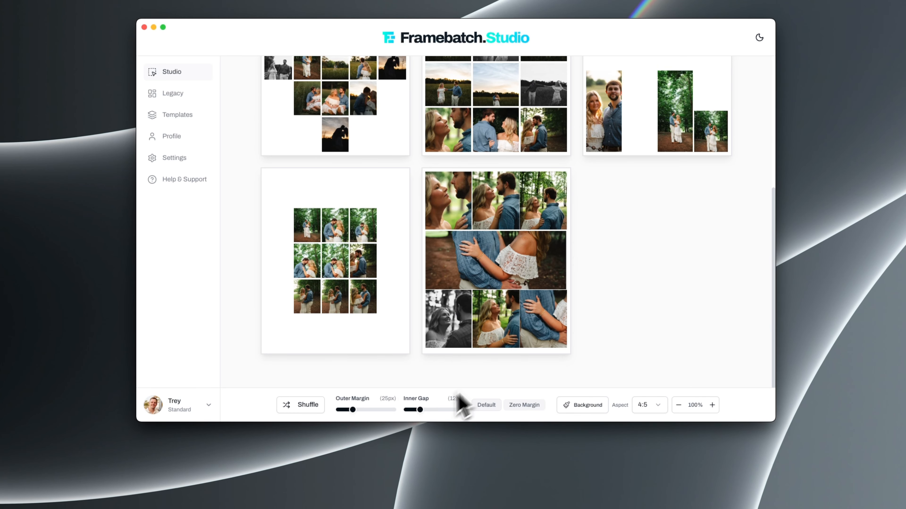
left_click_drag(424, 410, 423, 410)
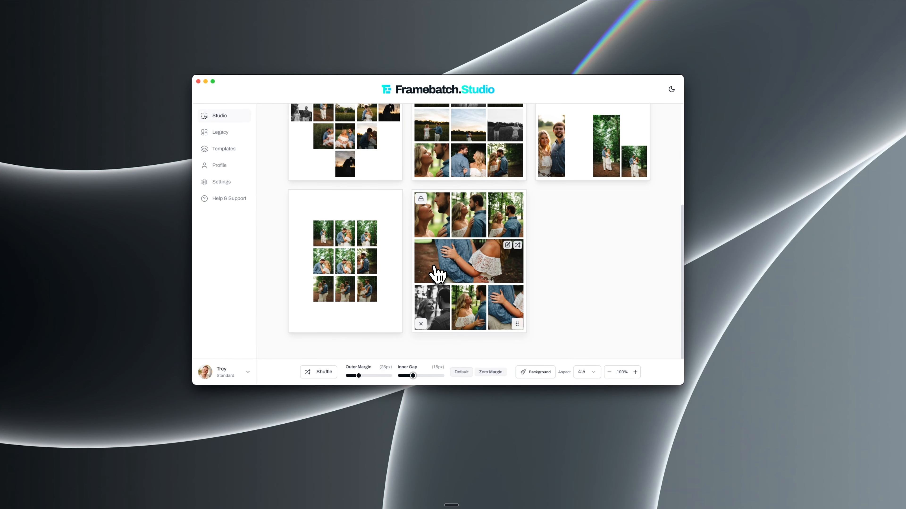
scroll(435, 274, "up", 5)
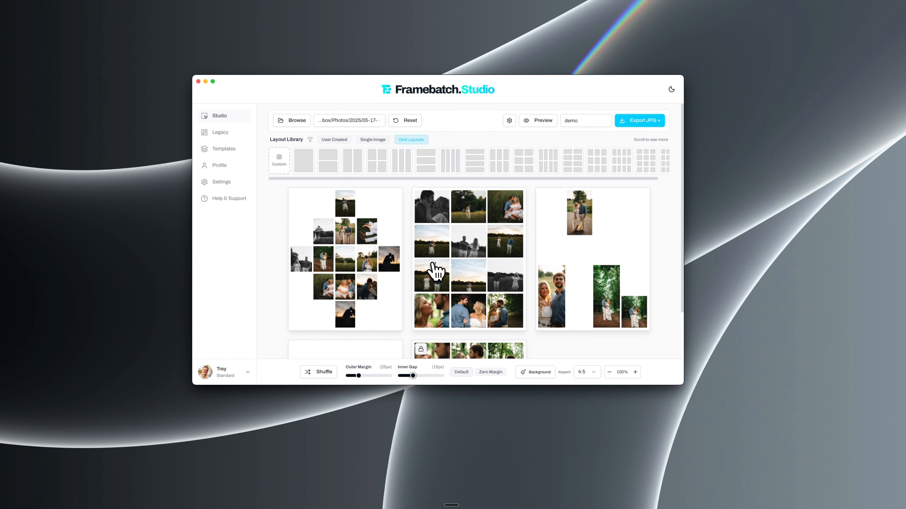
scroll(435, 272, "down", 4)
scroll(436, 272, "up", 4)
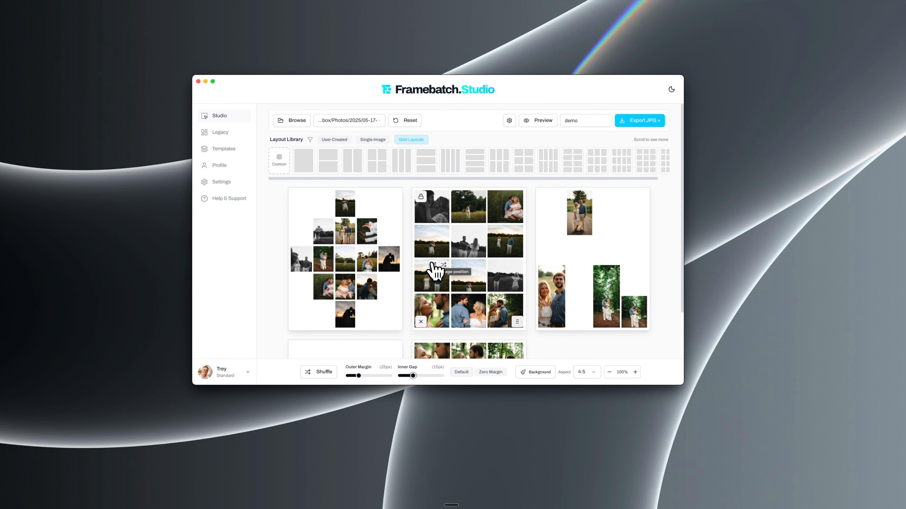
scroll(432, 280, "down", 2)
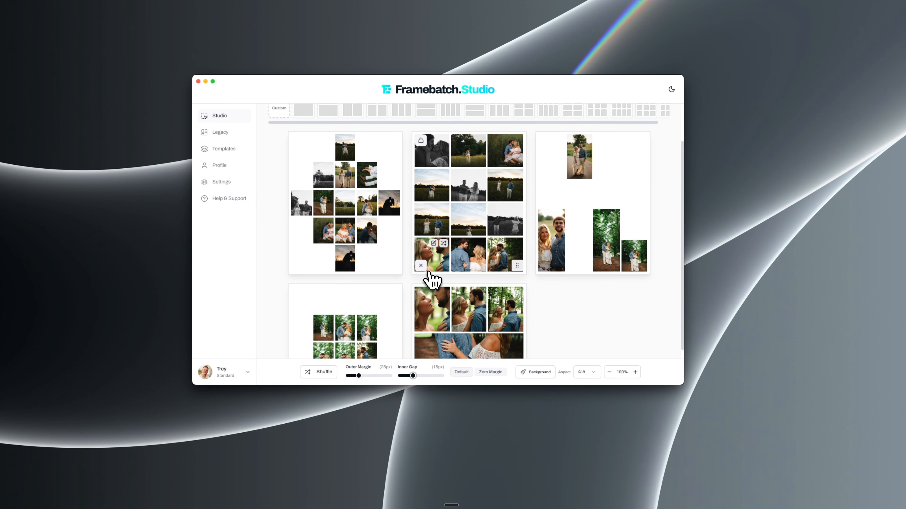
Open the custom layout builder and expand it to fill the window
scroll(429, 278, "up", 2)
left_click(280, 164)
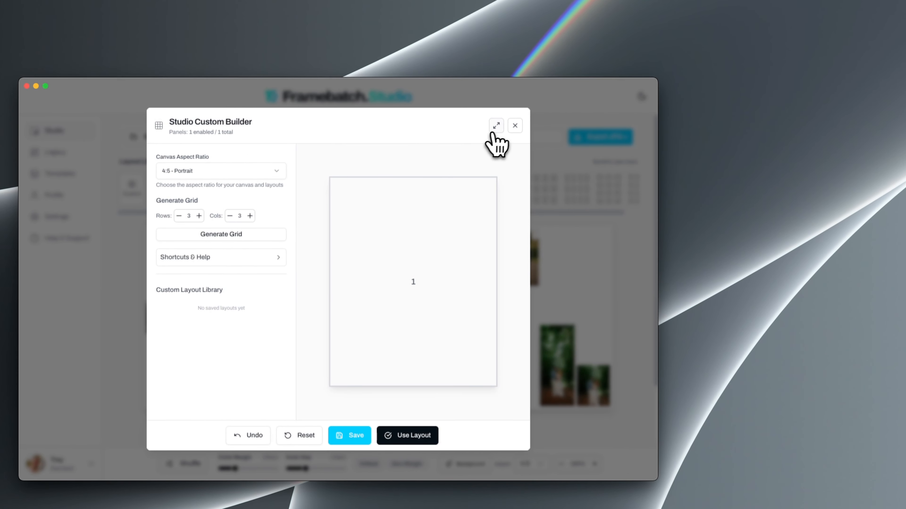
left_click(497, 127)
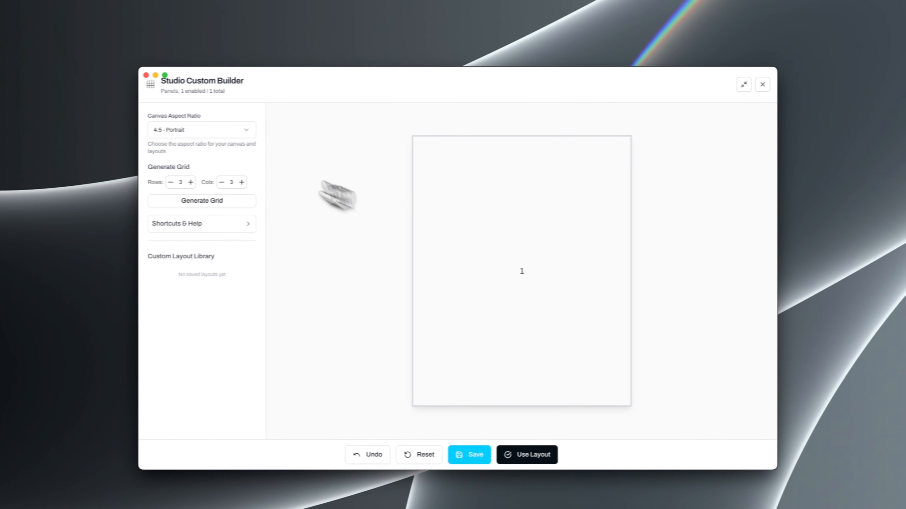
Try the 9:16 - Stories/Vertical and 16:9 - Landscape canvas aspect ratios and return to 4:5 - Portrait
left_click(82, 140)
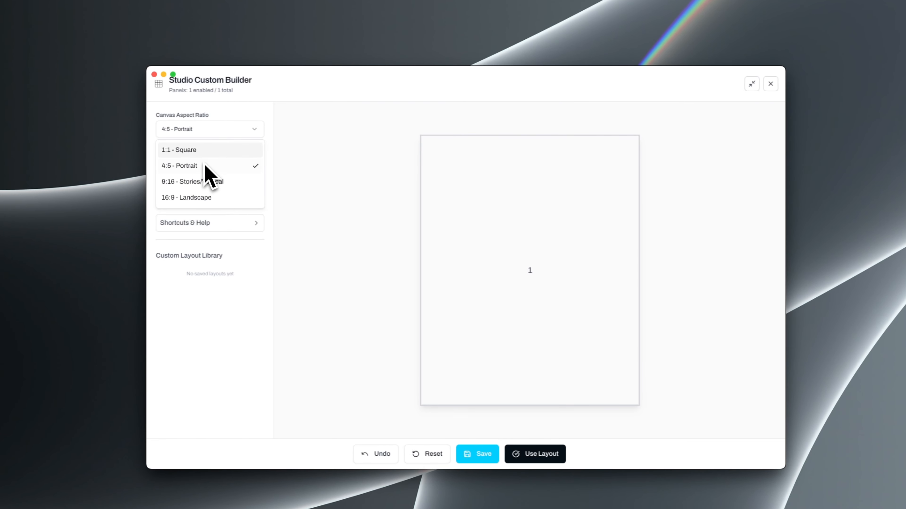
left_click(212, 180)
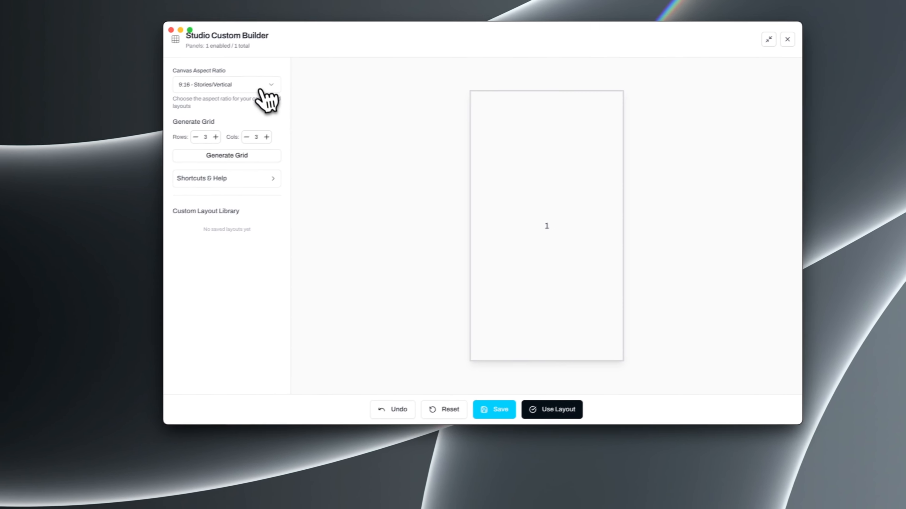
left_click(171, 132)
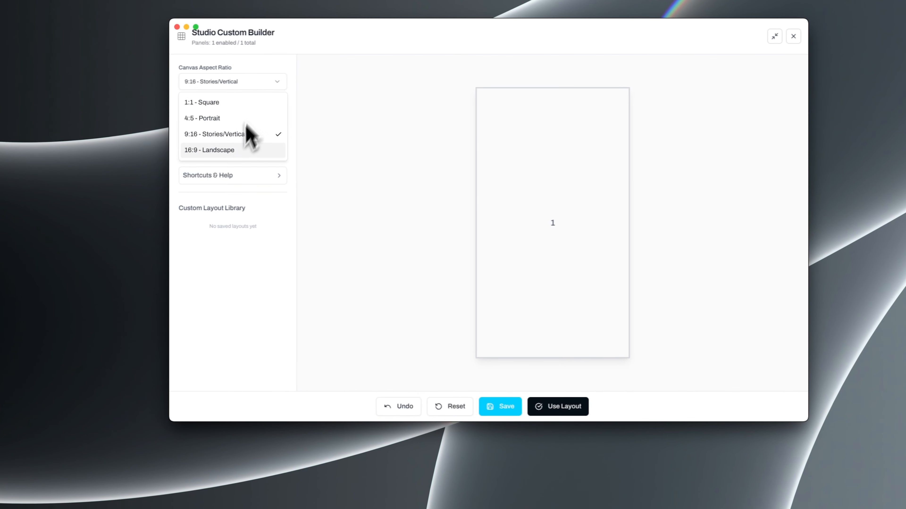
left_click(229, 150)
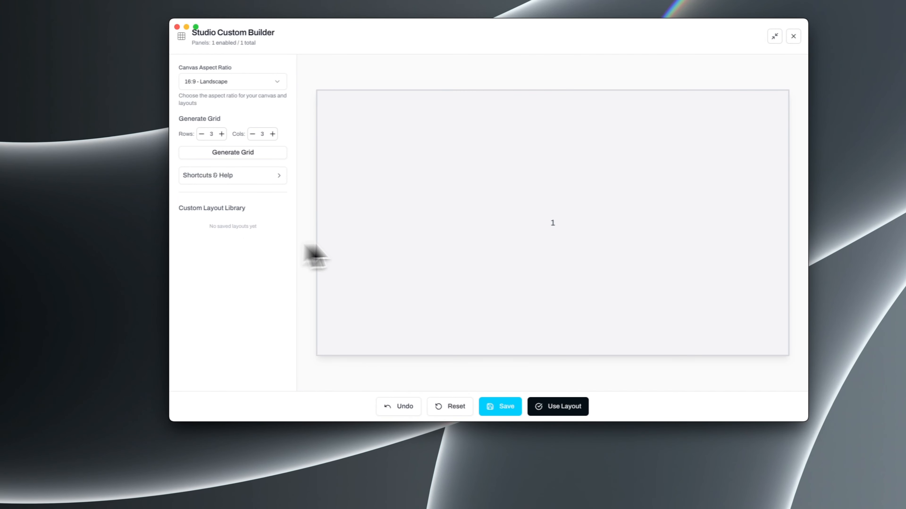
left_click(224, 86)
left_click(215, 119)
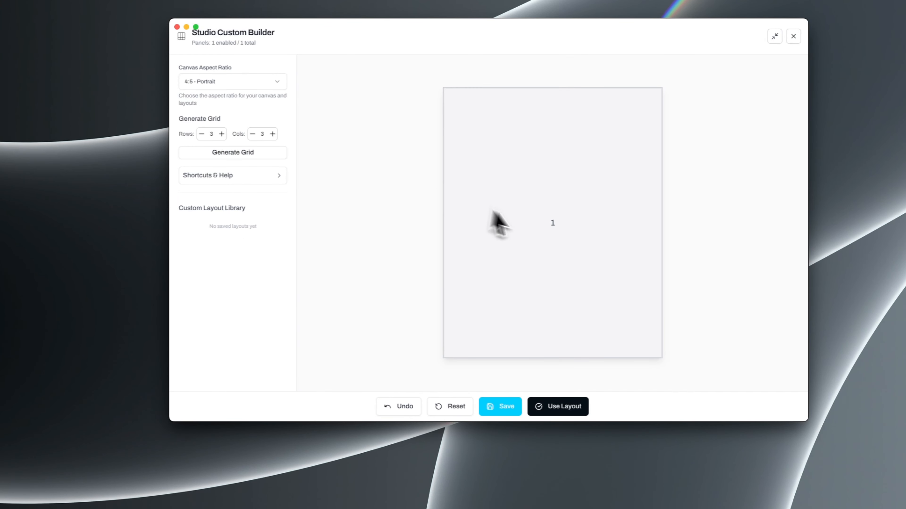
Generate a 3 by 3 grid, save it to the custom layout library under a demo name, and use the layout
left_click(252, 154)
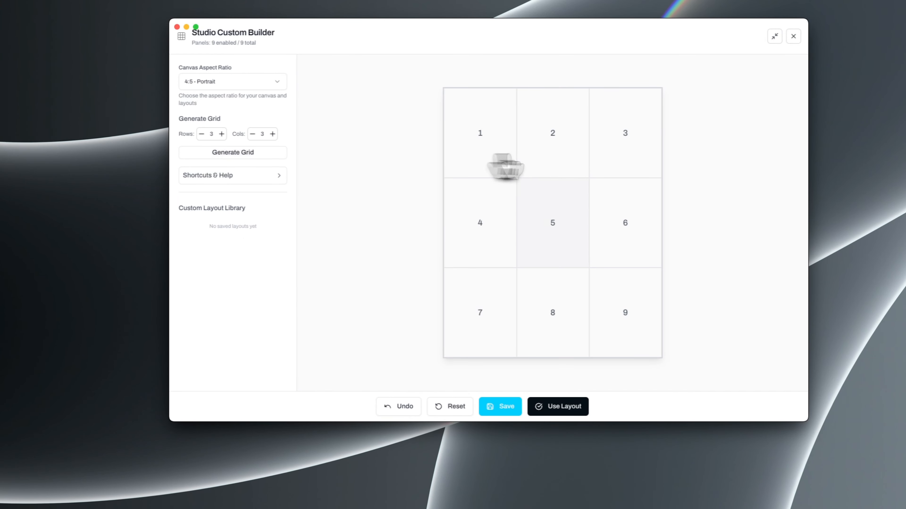
left_click(503, 408)
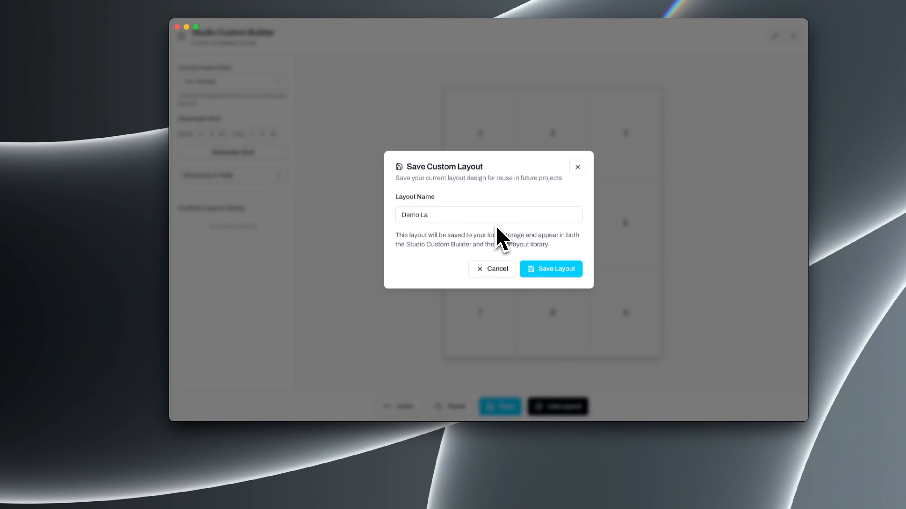
left_click(550, 269)
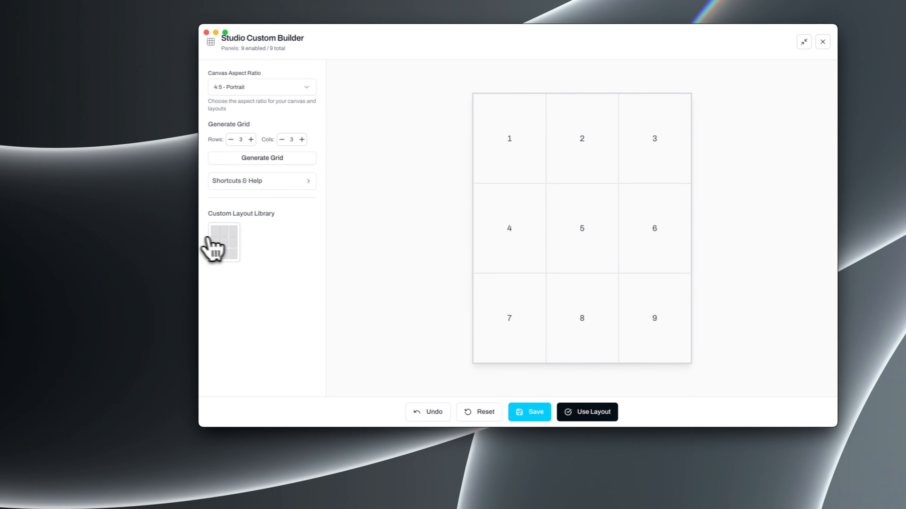
key("Escape")
Try the zero margin preset on the layouts and apply the default spacing of 40px outer margin and 18px inner gap
scroll(561, 271, "down", 5)
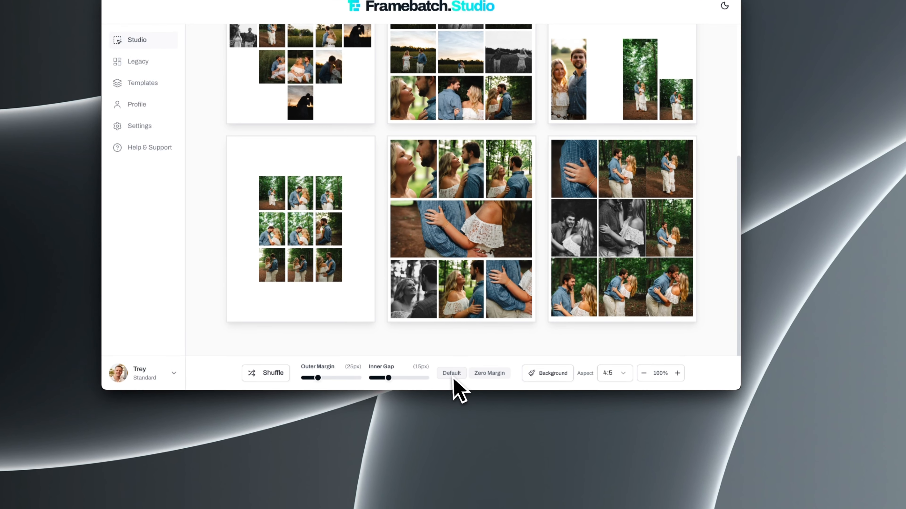
left_click(579, 410)
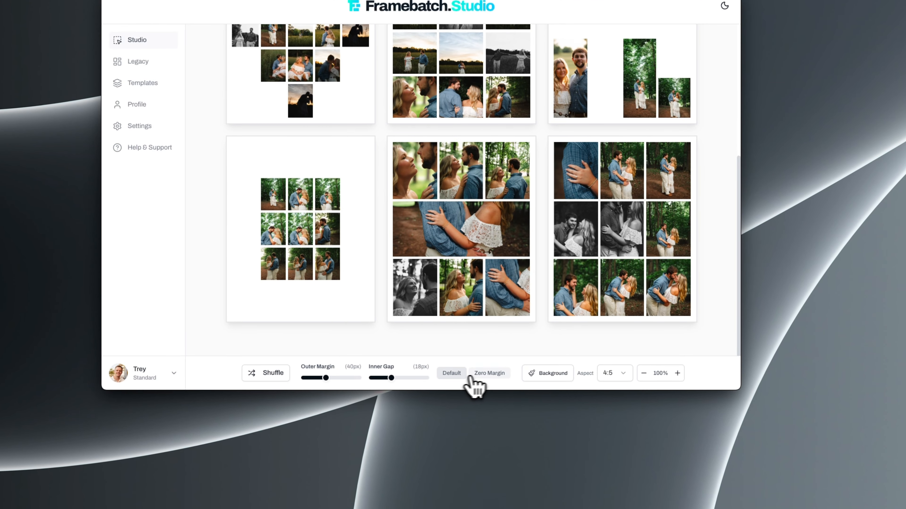
left_click(451, 373)
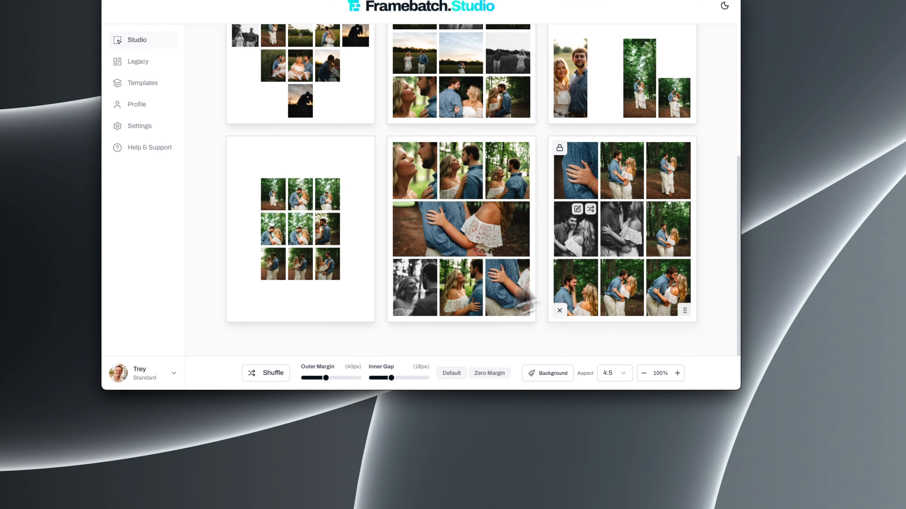
scroll(347, 279, "up", 5)
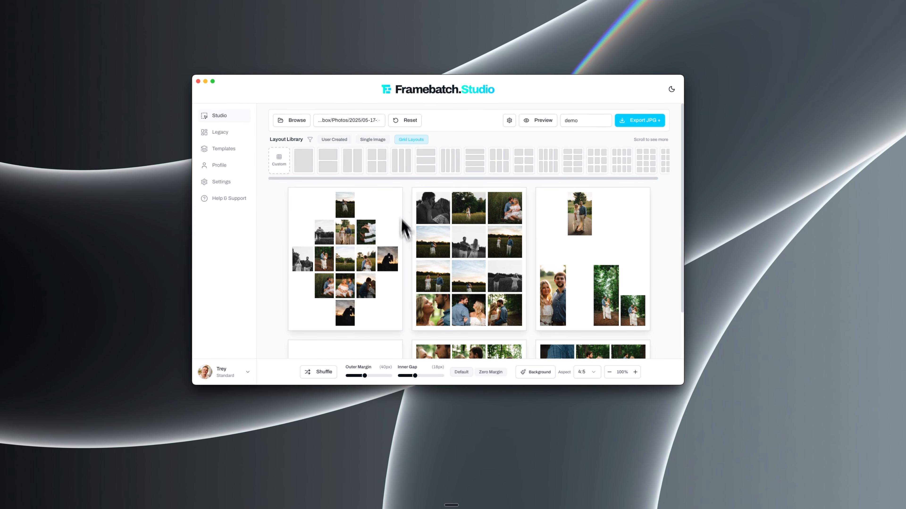